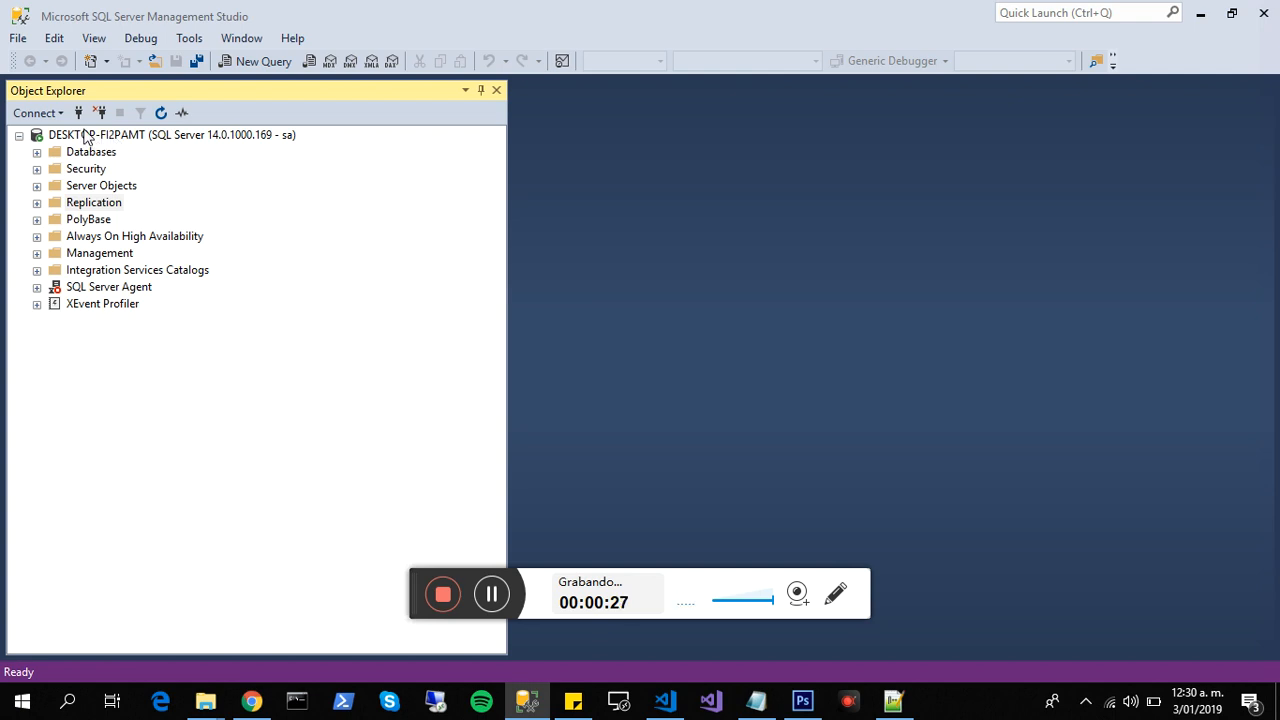
- Look over the server node and its Databases, Security, Server Objects and Replication folders
{"action": "left_click", "coordinate": [91, 136]}
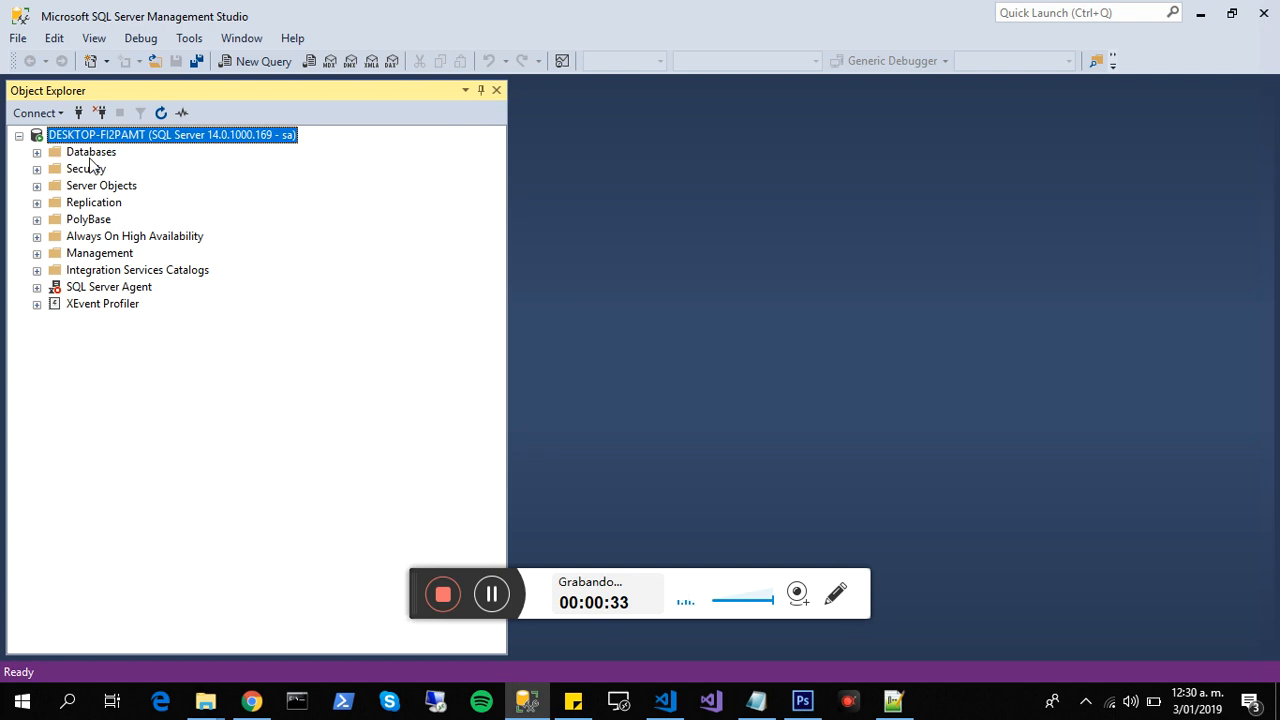
{"action": "left_click", "coordinate": [91, 155]}
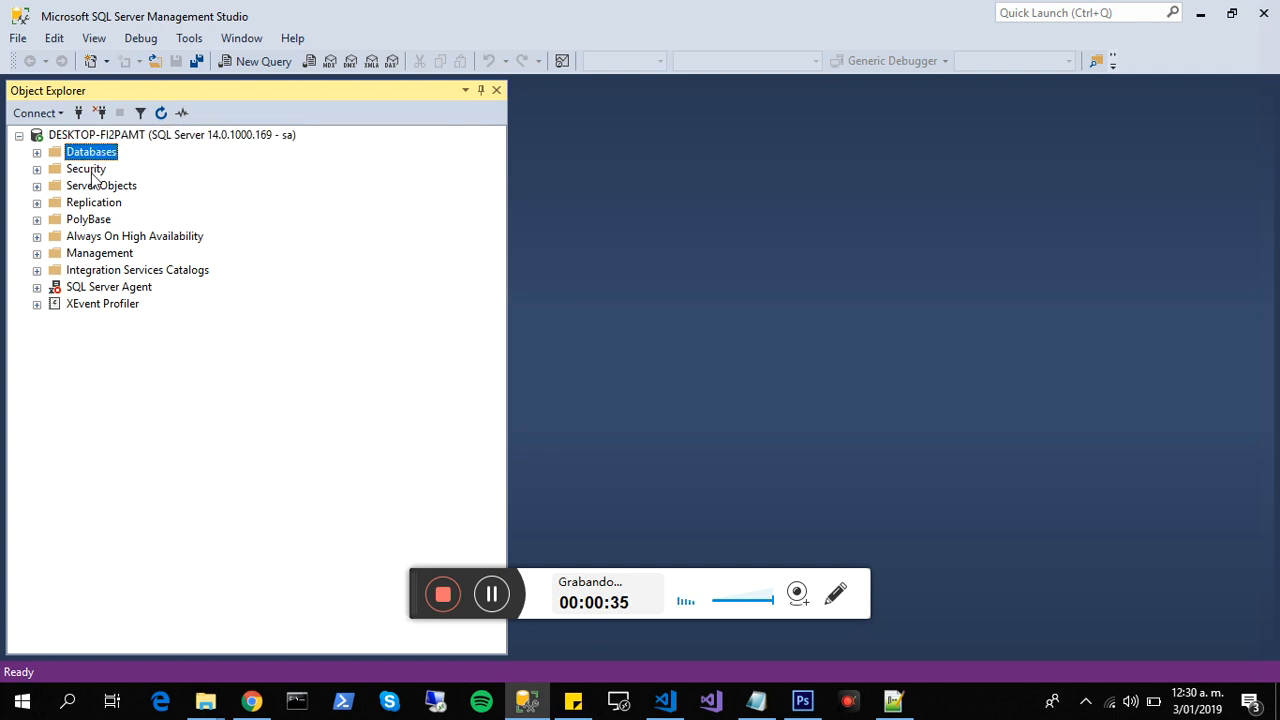
{"action": "left_click", "coordinate": [92, 170]}
{"action": "left_click", "coordinate": [113, 189]}
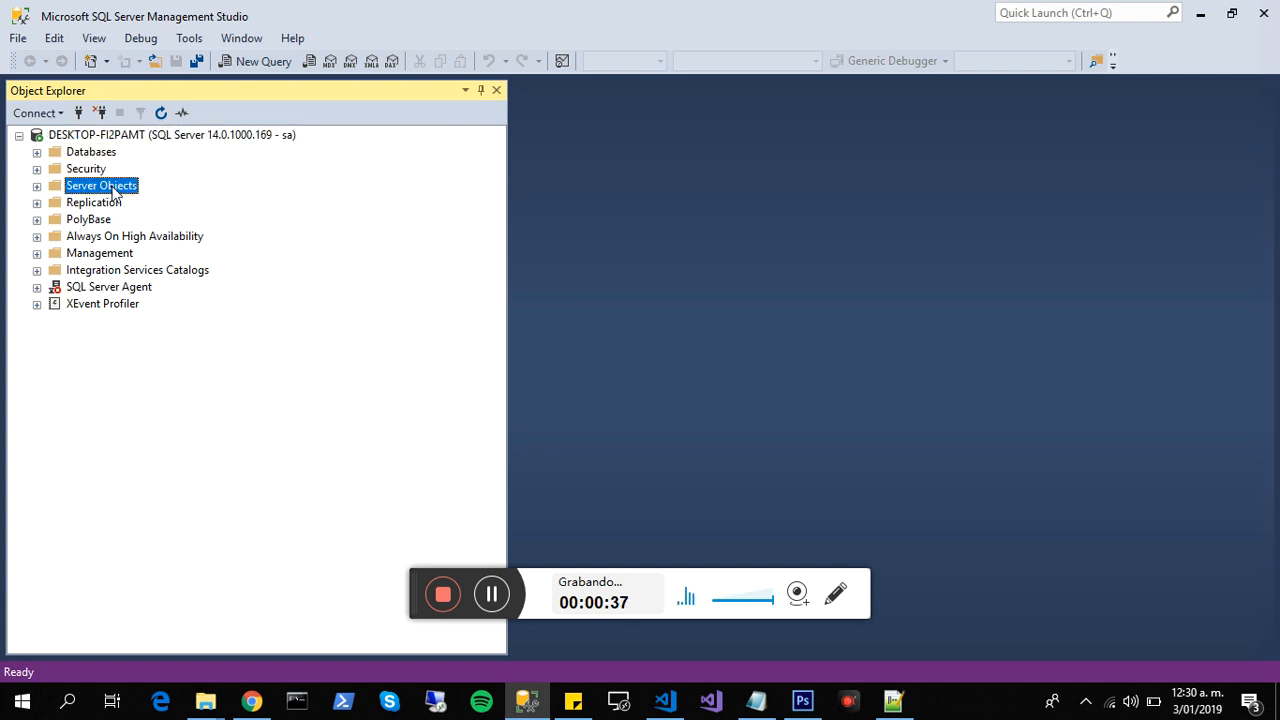
{"action": "left_click", "coordinate": [96, 206]}
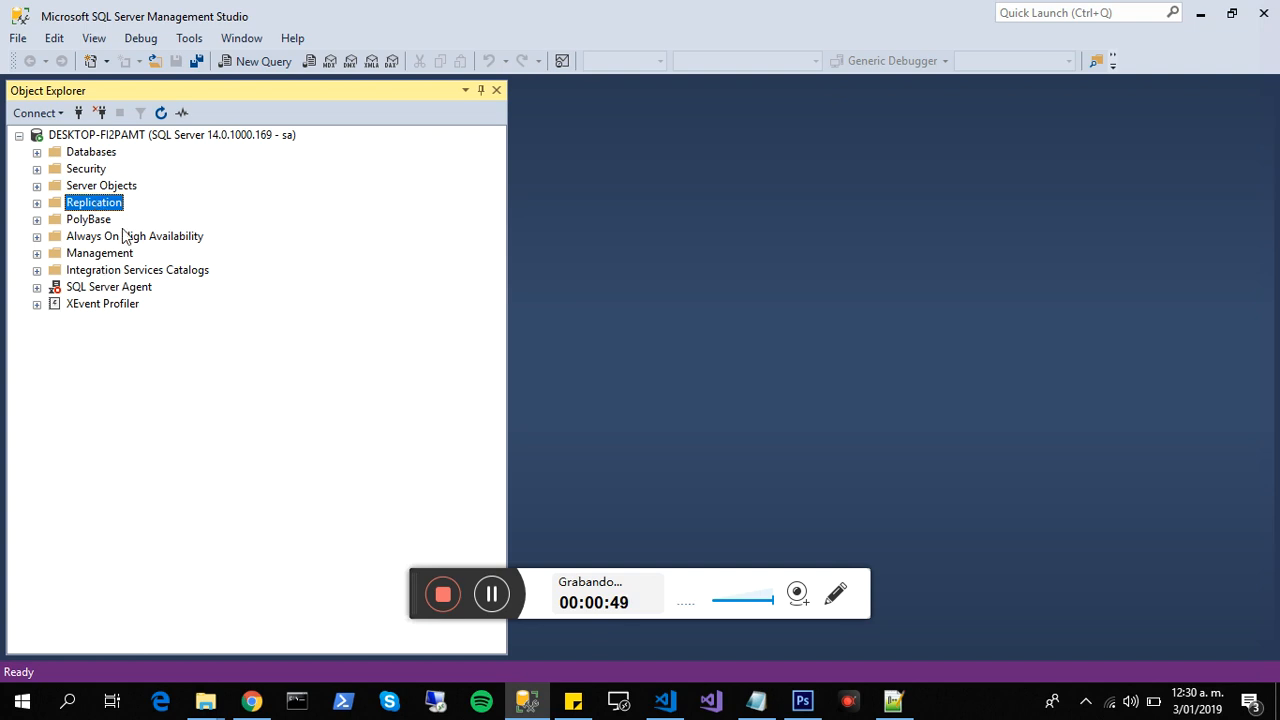
- Review the server logins under Security, including the sa login, and collapse the Logins and Security folders
{"action": "left_click", "coordinate": [58, 170]}
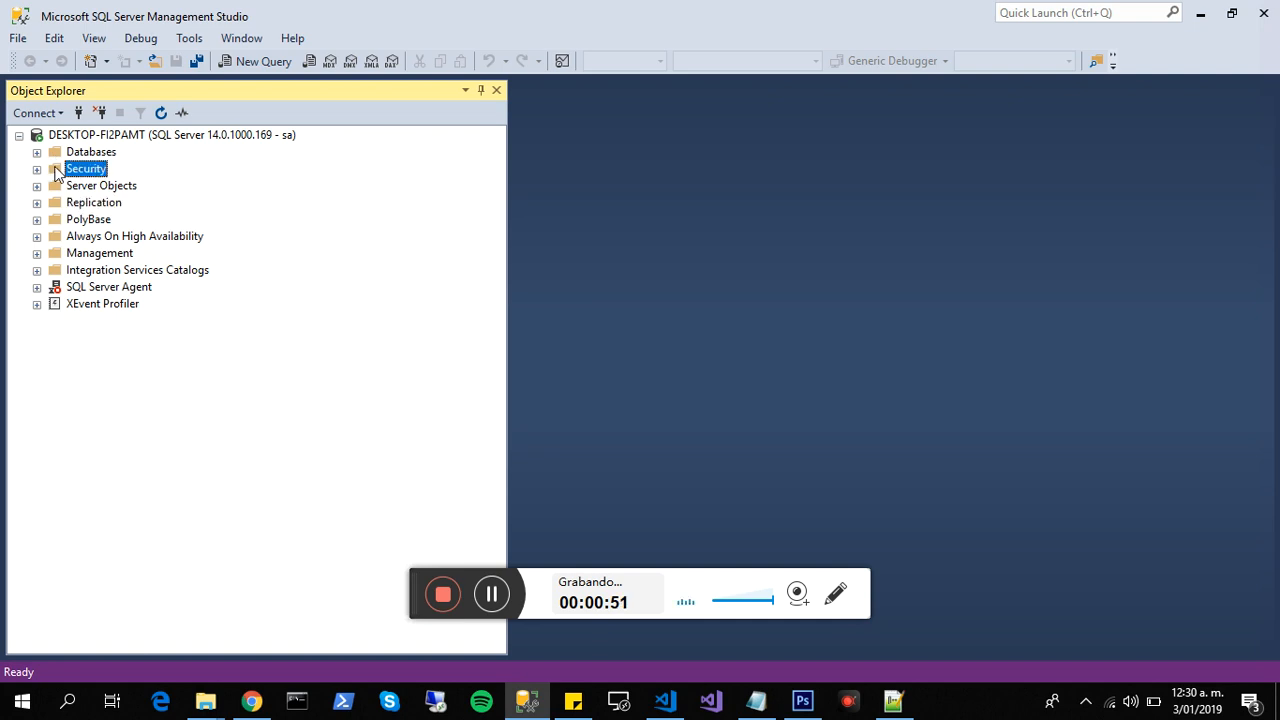
{"action": "left_click", "coordinate": [37, 170]}
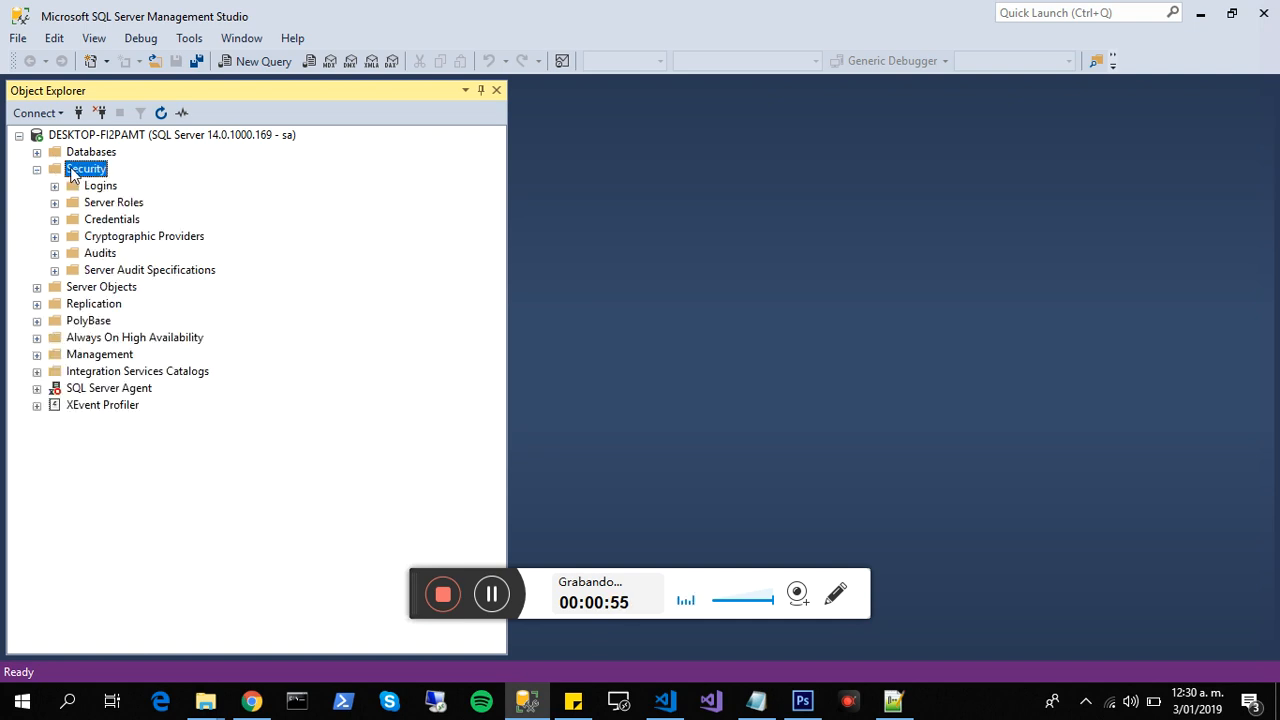
{"action": "left_click", "coordinate": [55, 186]}
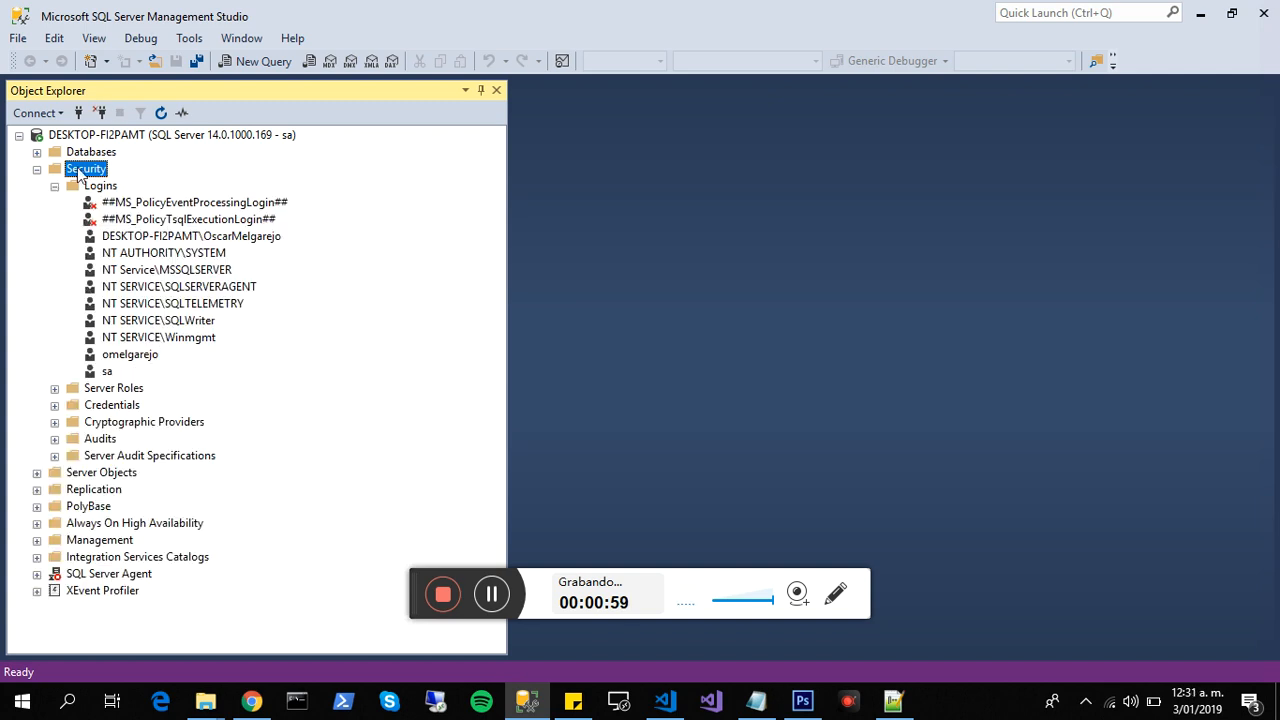
{"action": "left_click", "coordinate": [92, 187]}
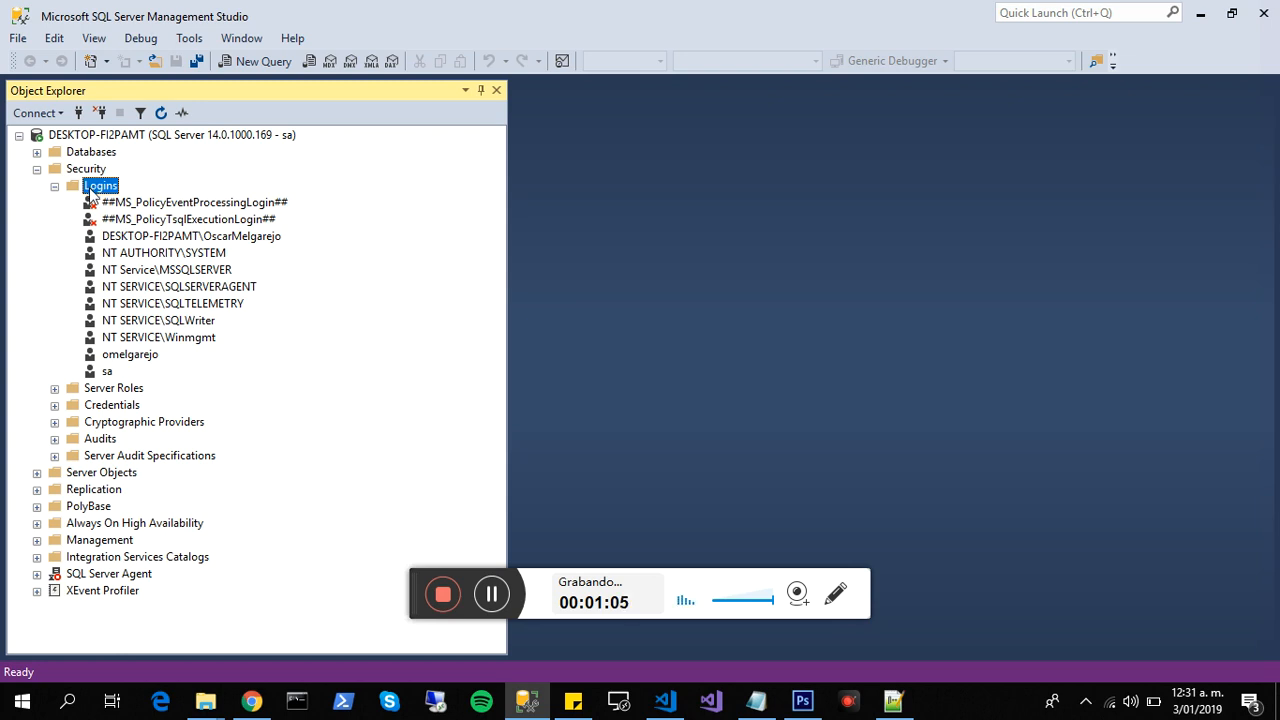
{"action": "left_click", "coordinate": [104, 372]}
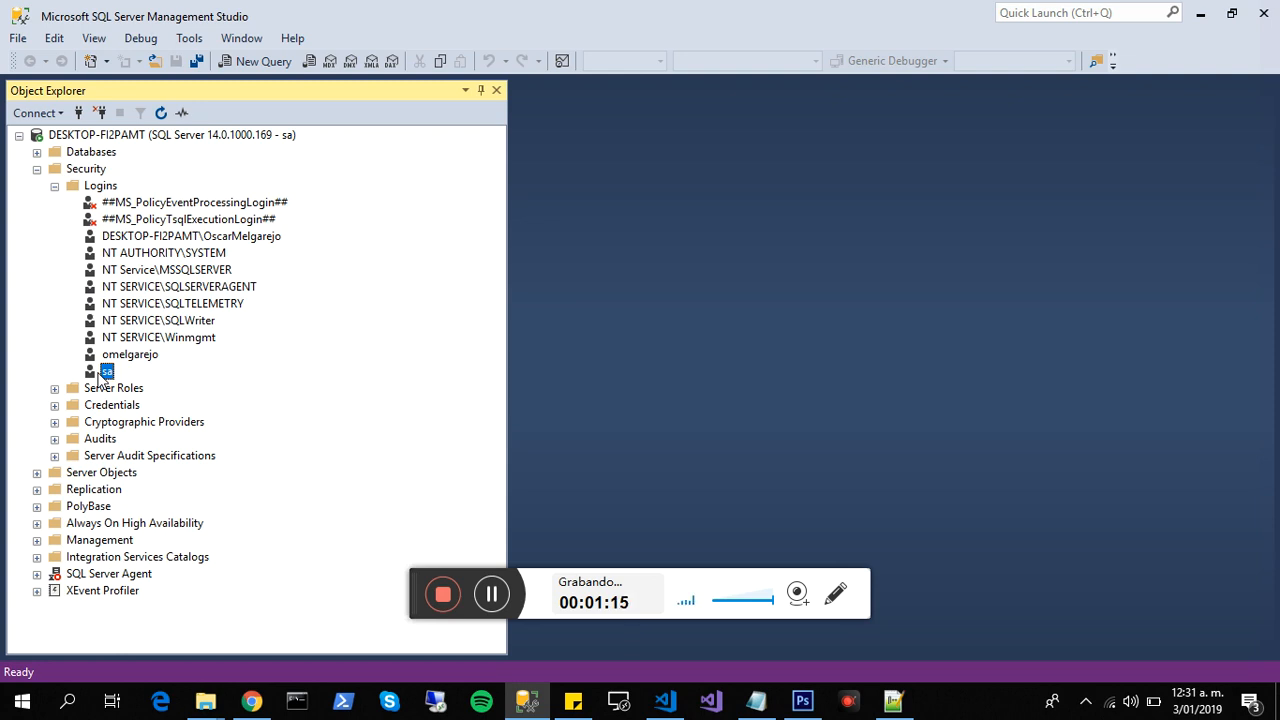
{"action": "left_click", "coordinate": [55, 186]}
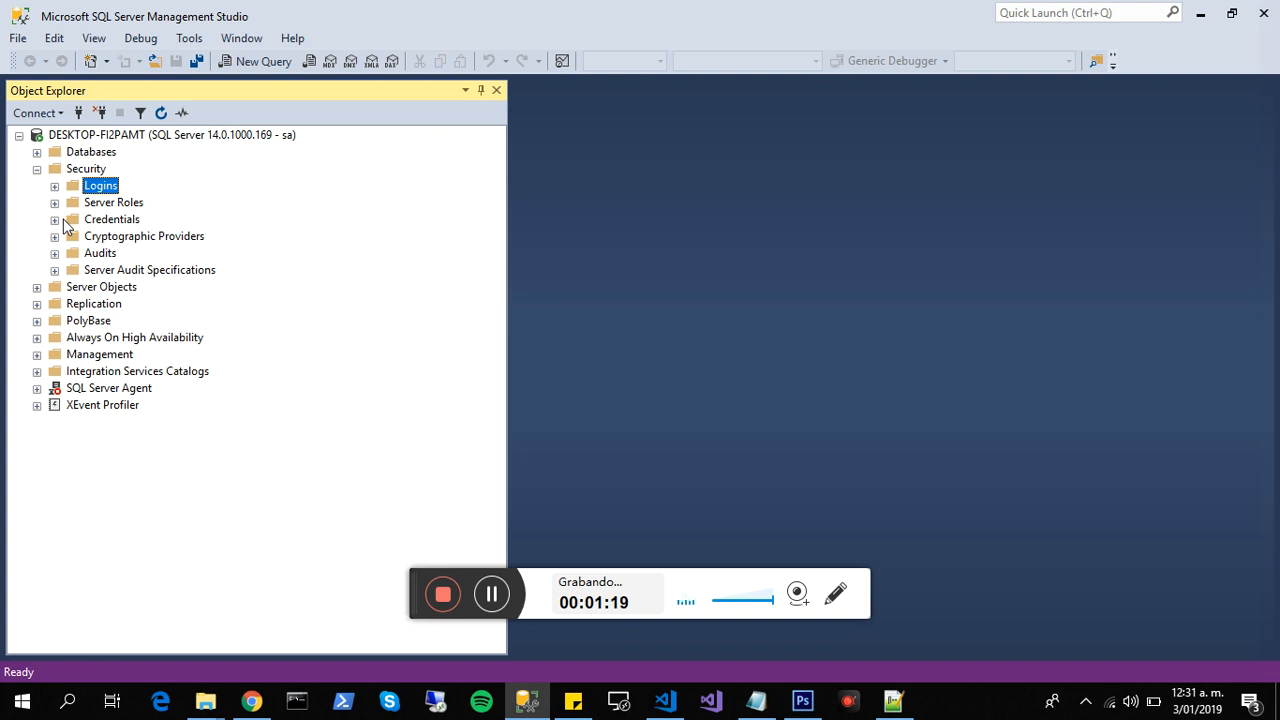
{"action": "left_click", "coordinate": [37, 169]}
{"action": "left_click", "coordinate": [37, 169]}
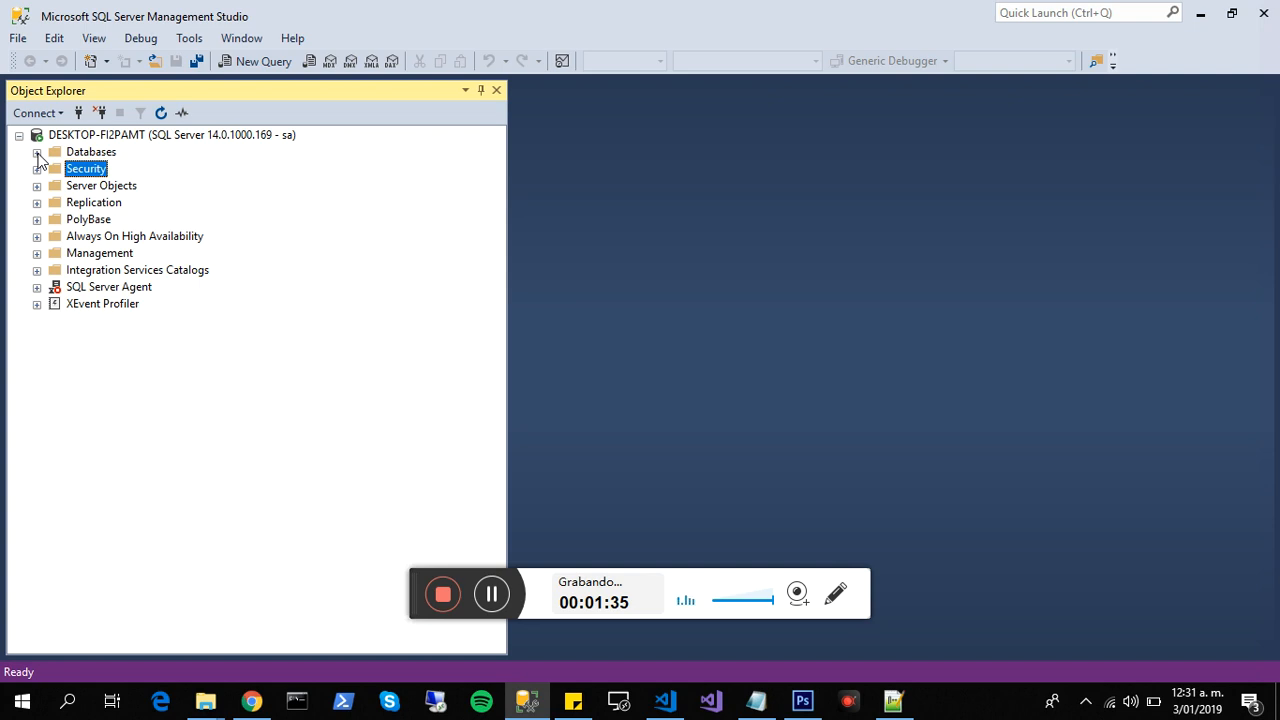
- Expand Databases, review the system databases master, msdb and tempdb, and collapse the System Databases folder
{"action": "left_click", "coordinate": [37, 152]}
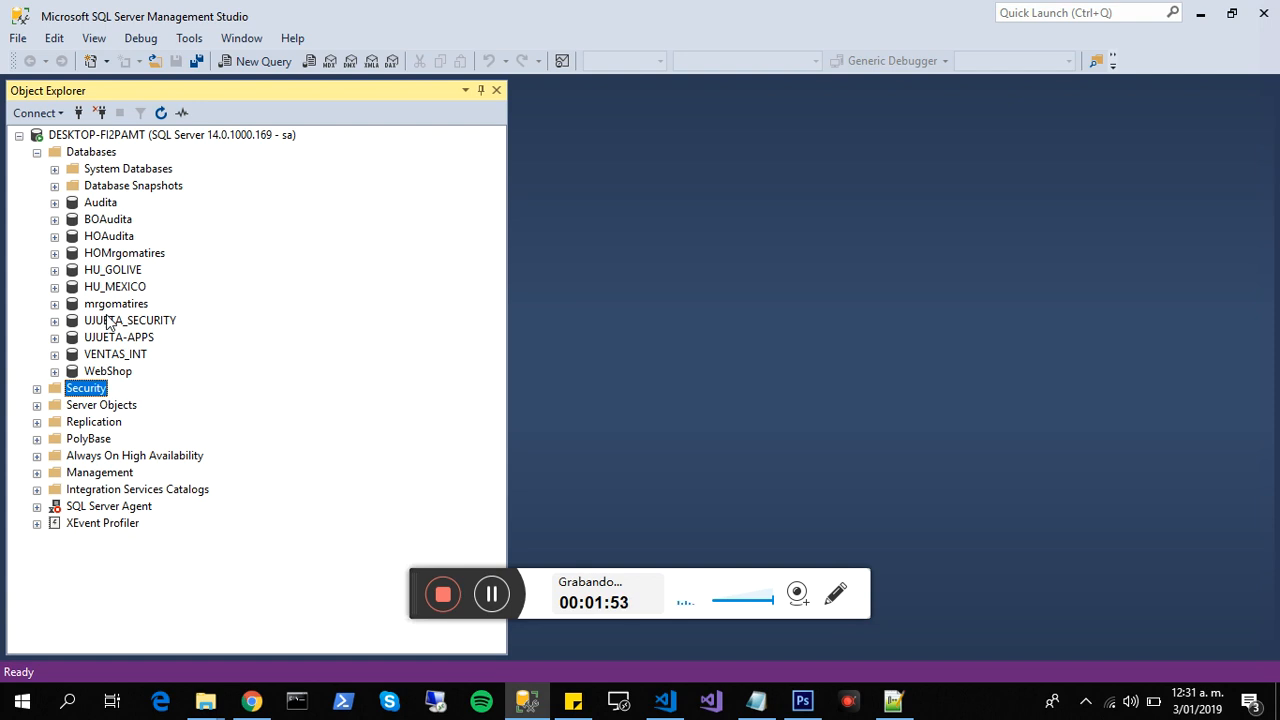
{"action": "left_click", "coordinate": [54, 172]}
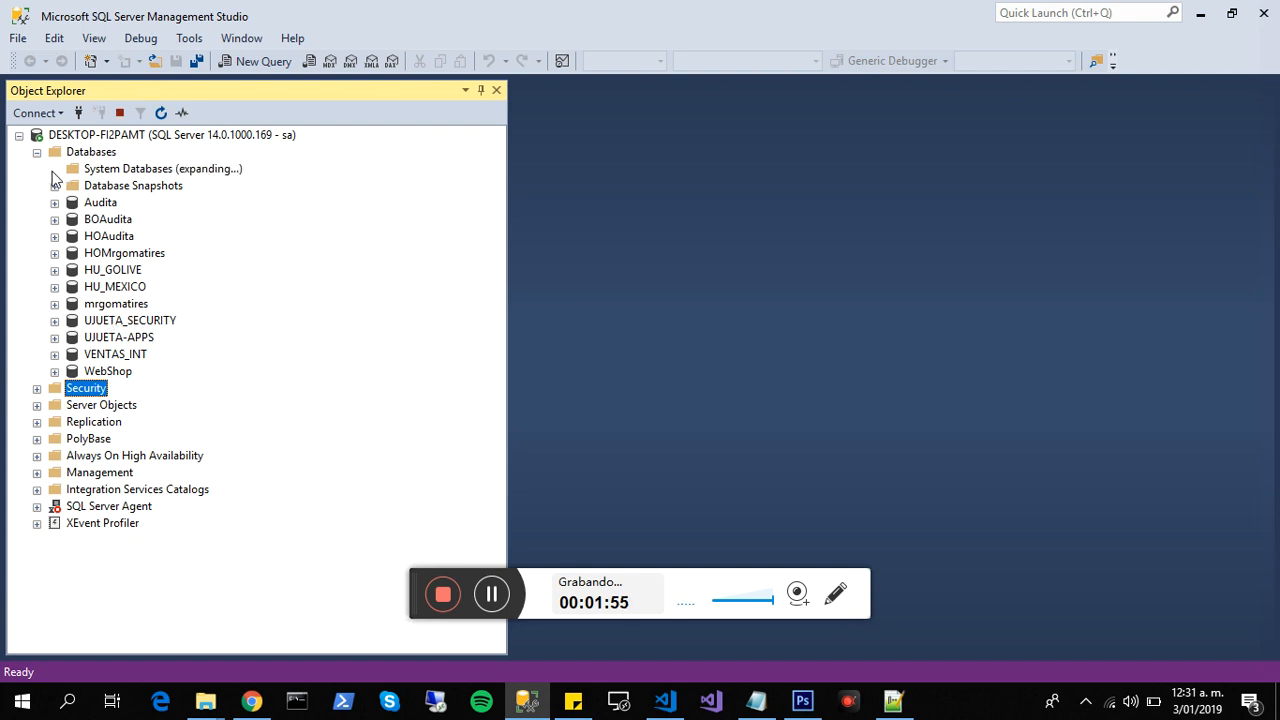
{"action": "left_click", "coordinate": [118, 188]}
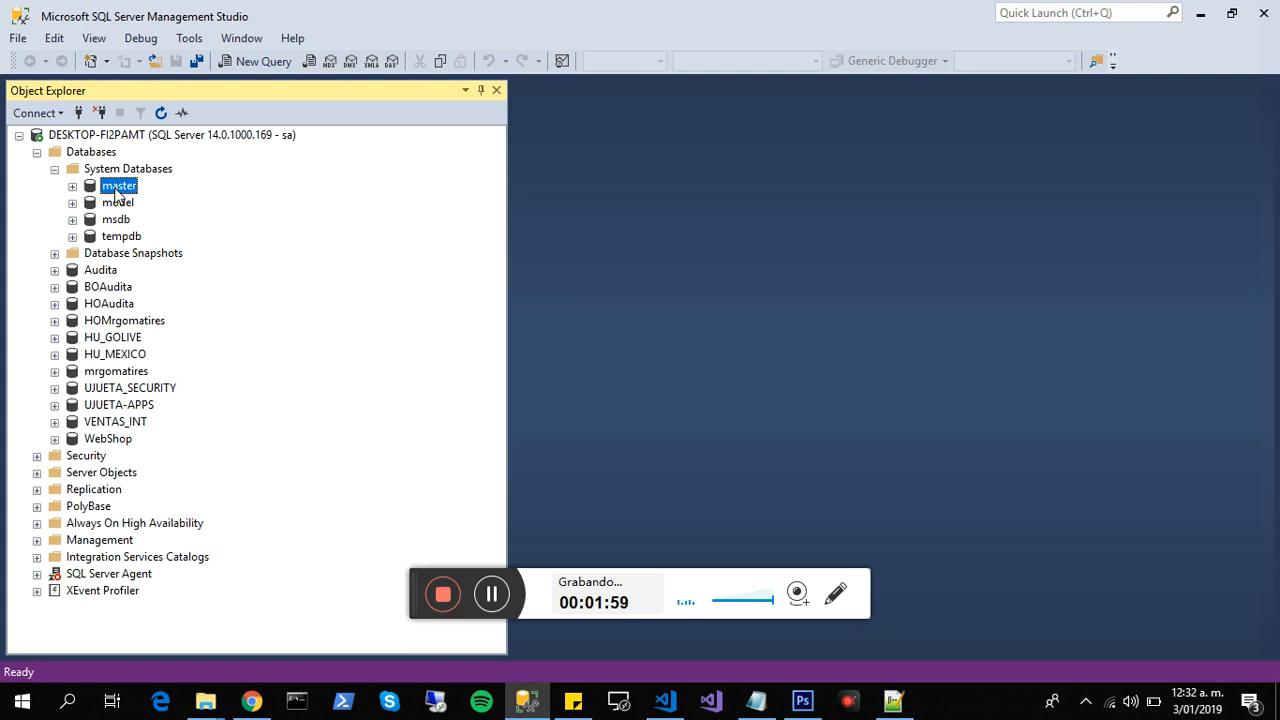
{"action": "left_click", "coordinate": [120, 222]}
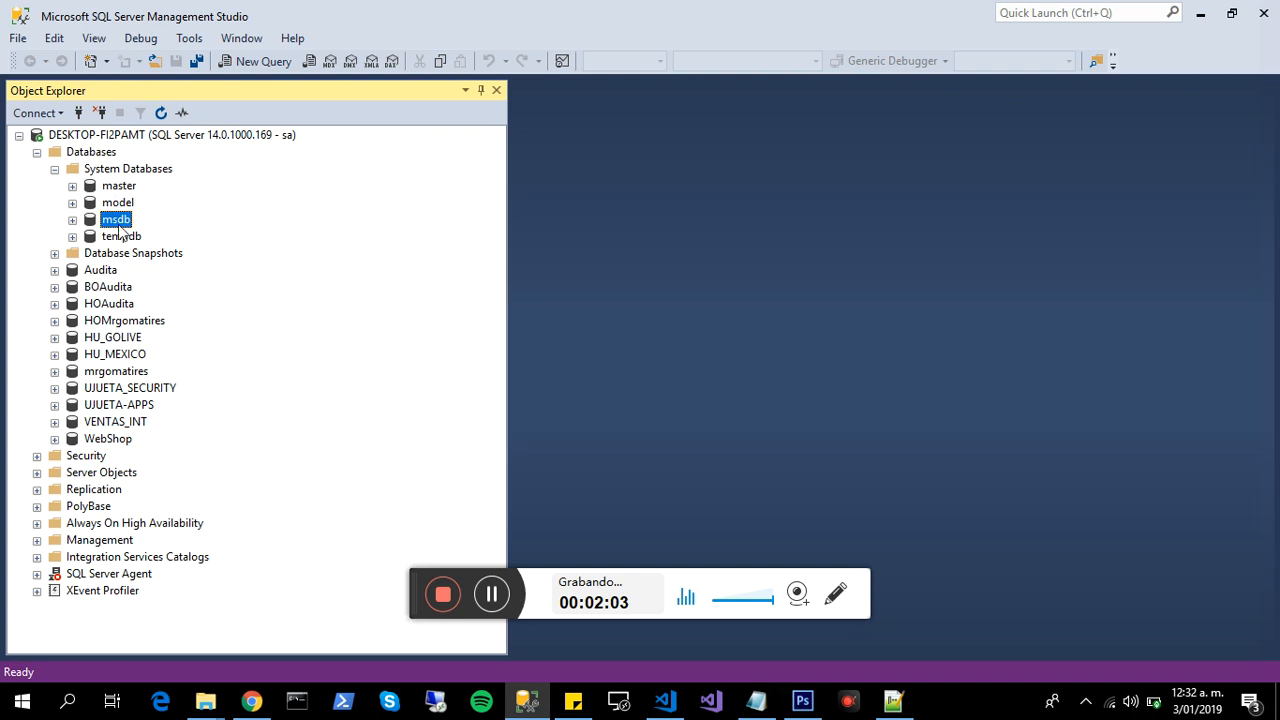
{"action": "left_click", "coordinate": [120, 238]}
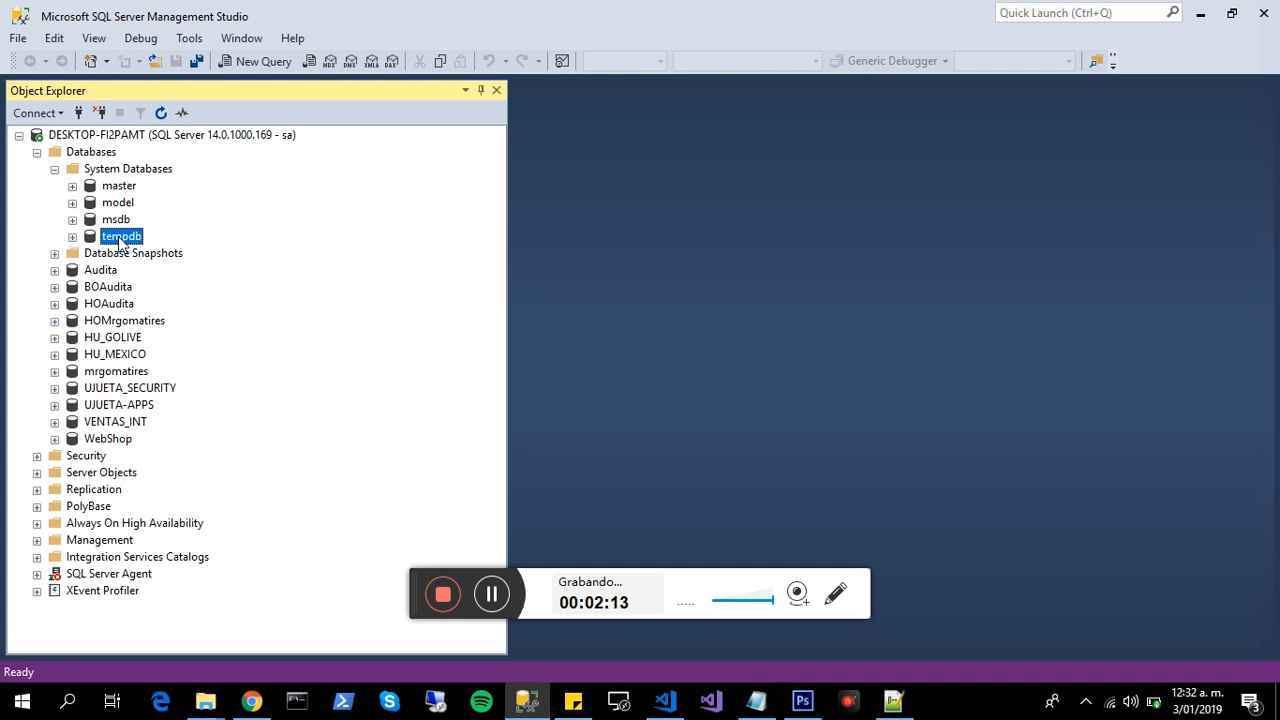
{"action": "left_click", "coordinate": [55, 170]}
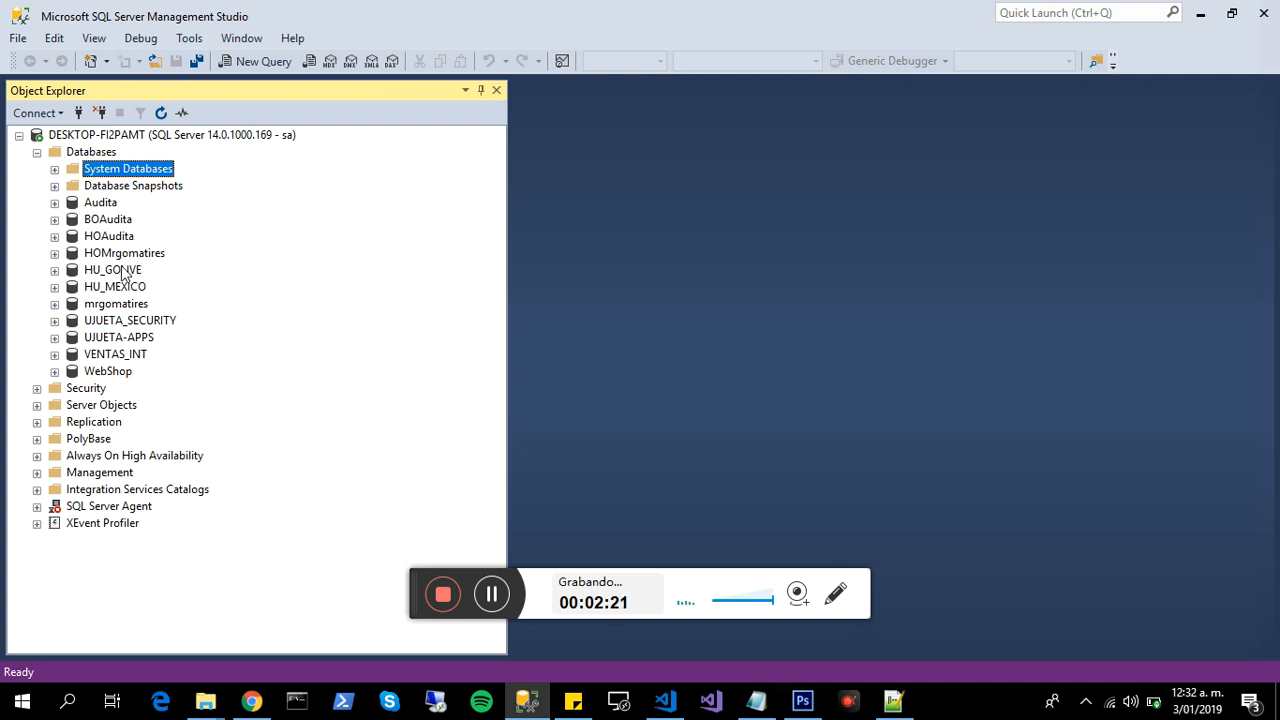
- Start a new database named MiTienda and maximize its creation dialog
{"action": "left_click", "coordinate": [80, 154]}
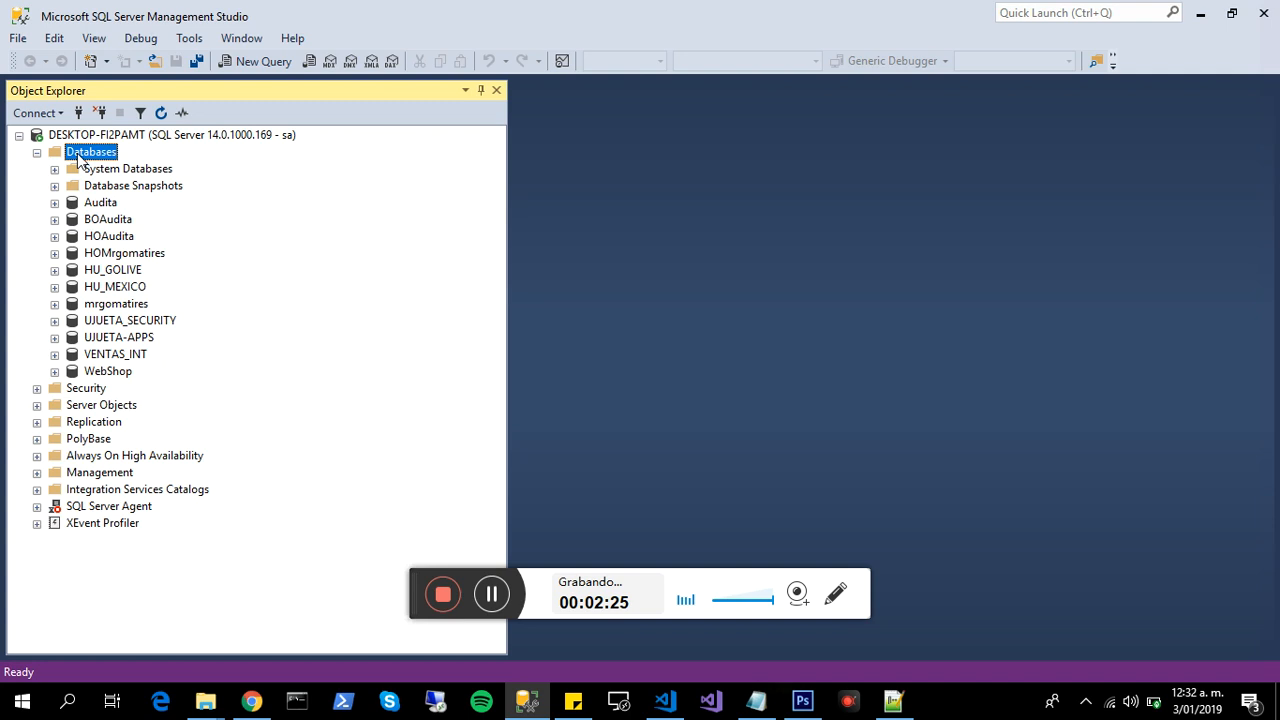
{"action": "right_click", "coordinate": [77, 153]}
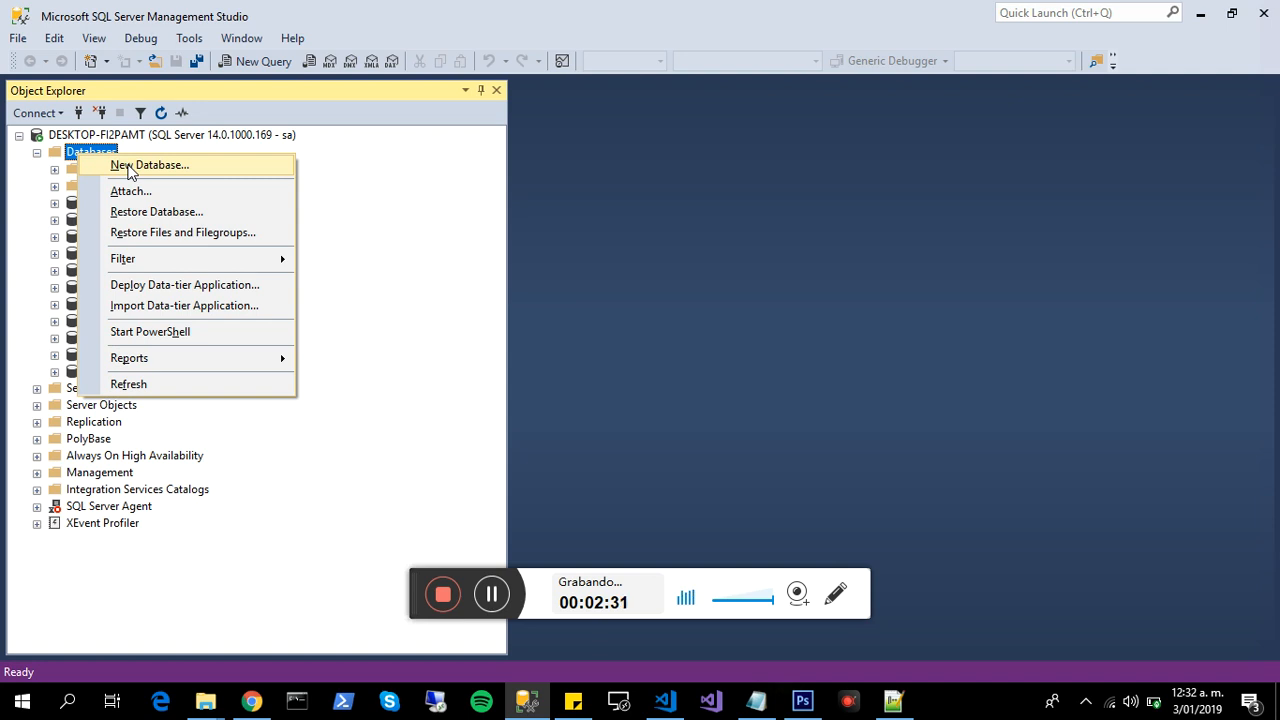
{"action": "left_click", "coordinate": [128, 170]}
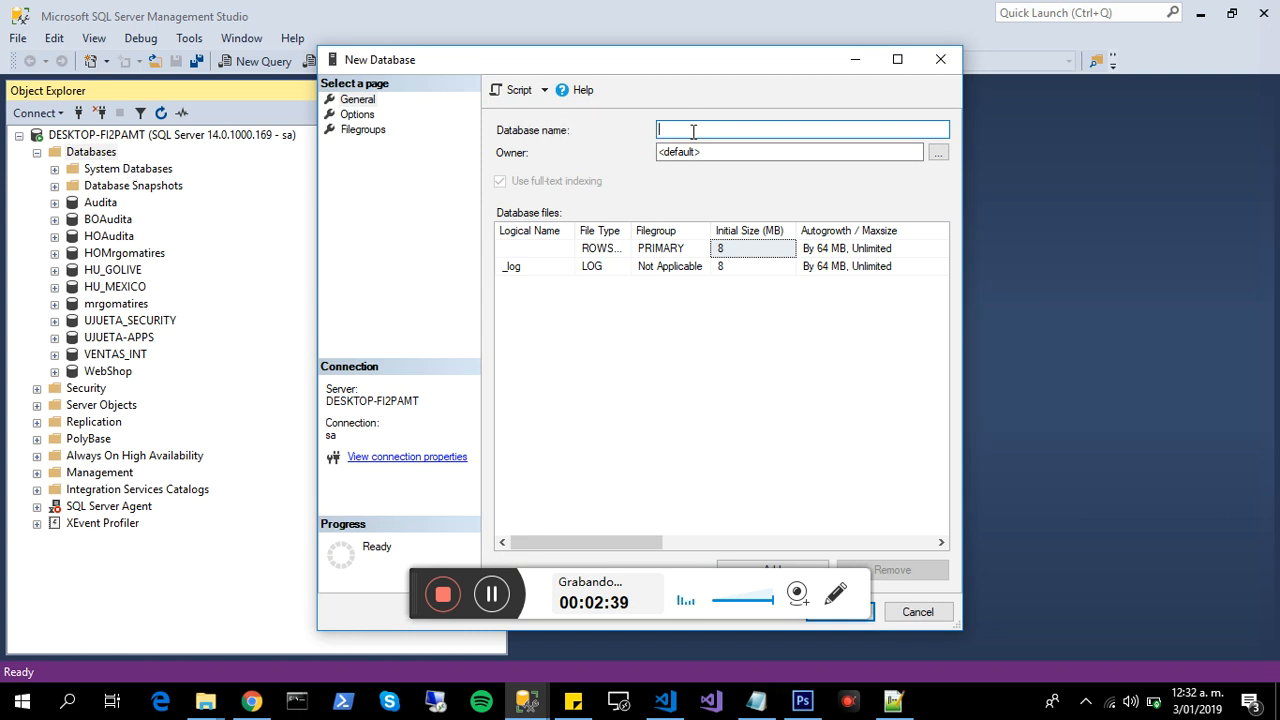
{"action": "type", "text": "MiTienda"}
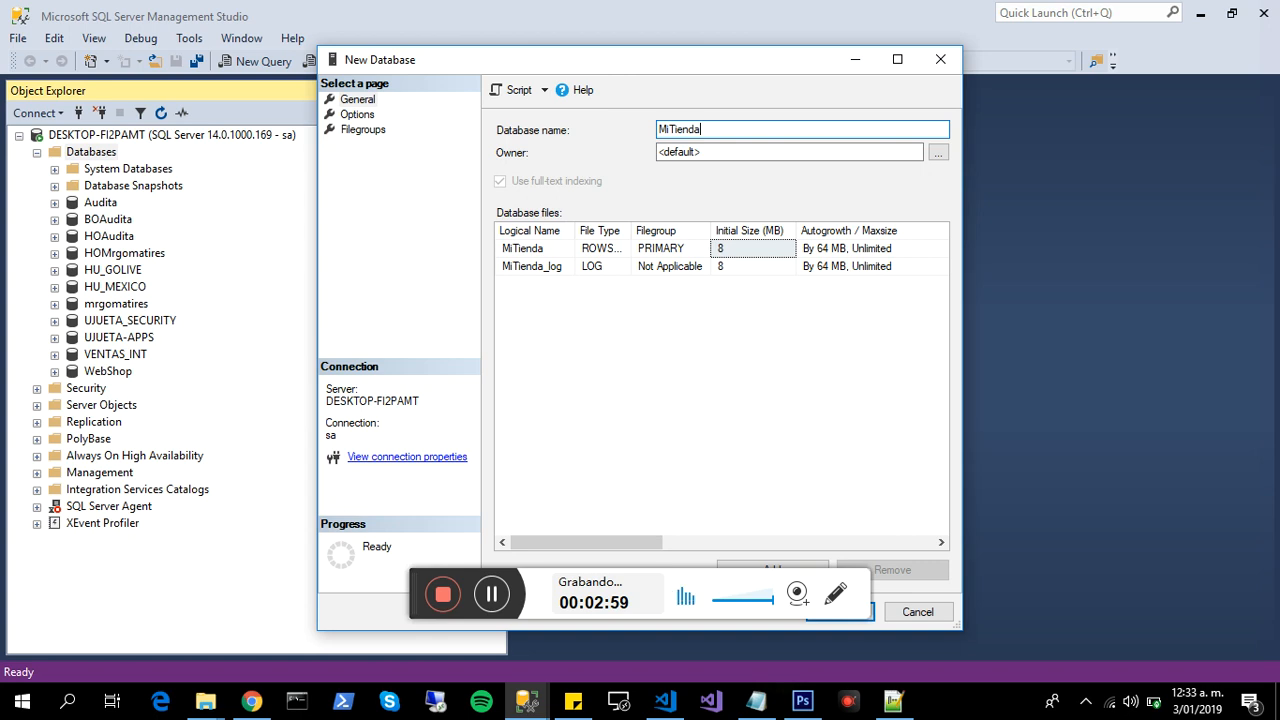
{"action": "double_click", "coordinate": [542, 66]}
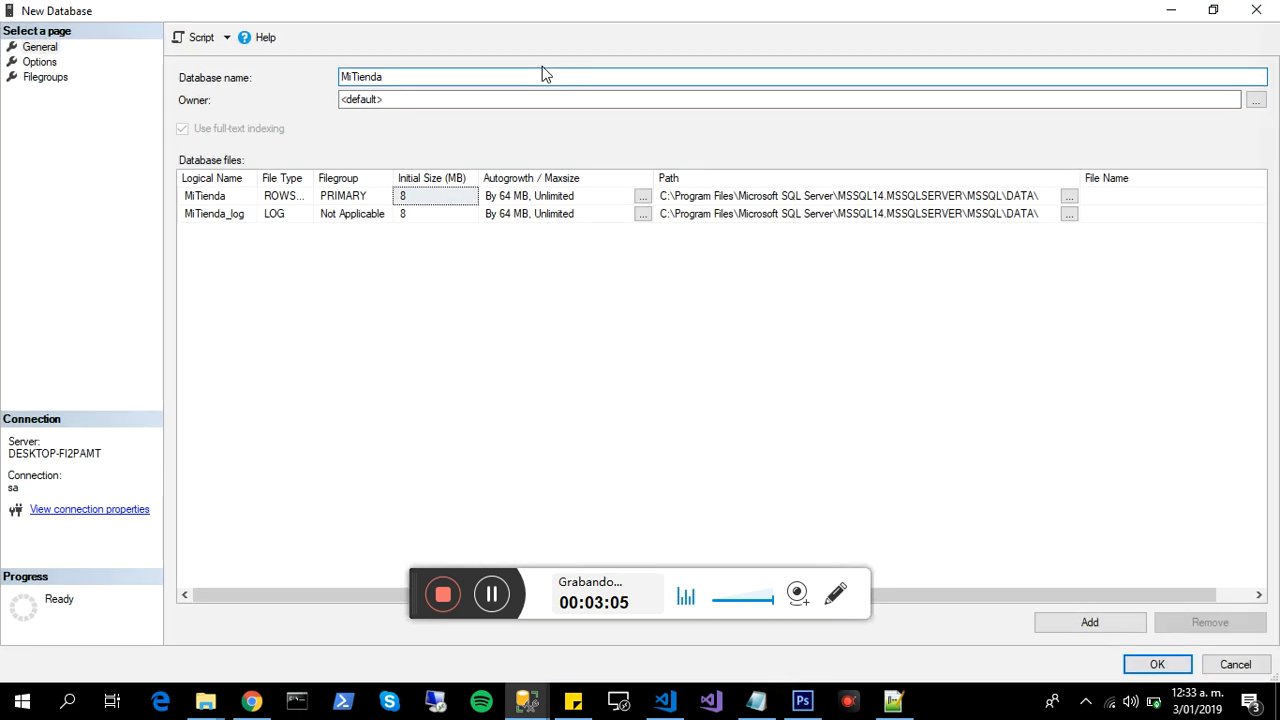
- Inspect the owner selection for the new database and close it without choosing an owner
{"action": "left_click", "coordinate": [416, 96]}
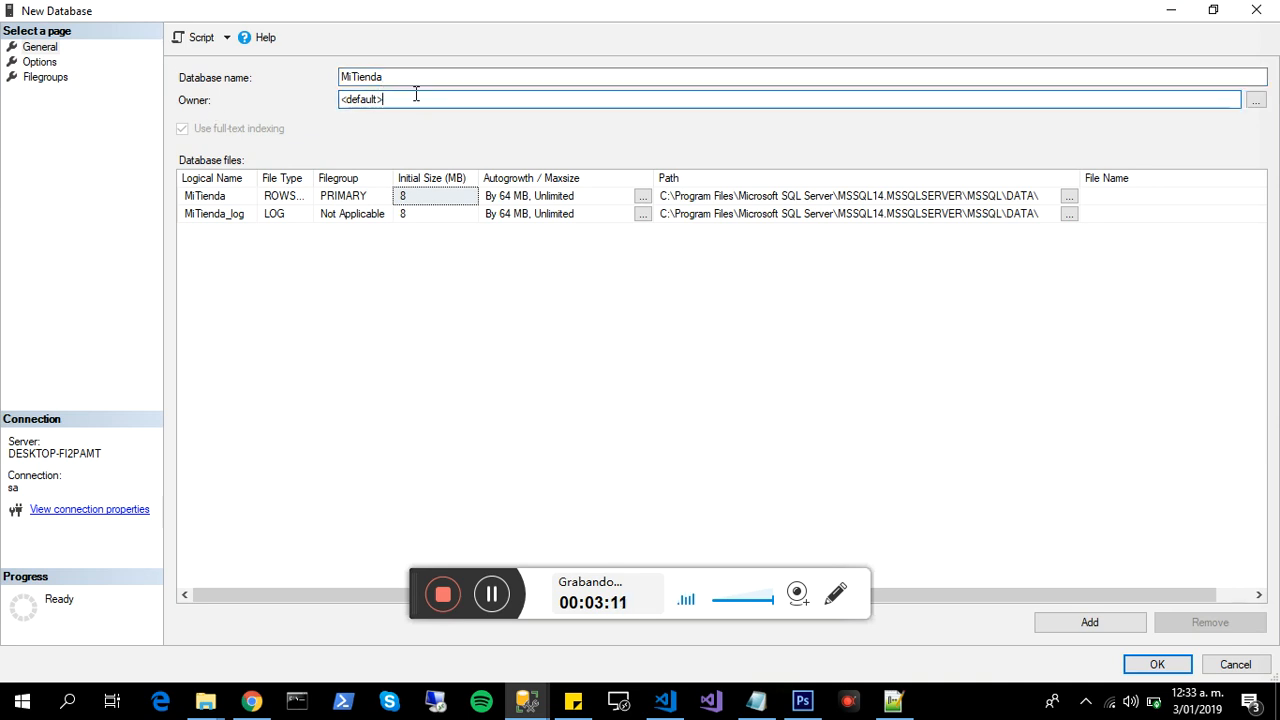
{"action": "left_click", "coordinate": [1257, 100]}
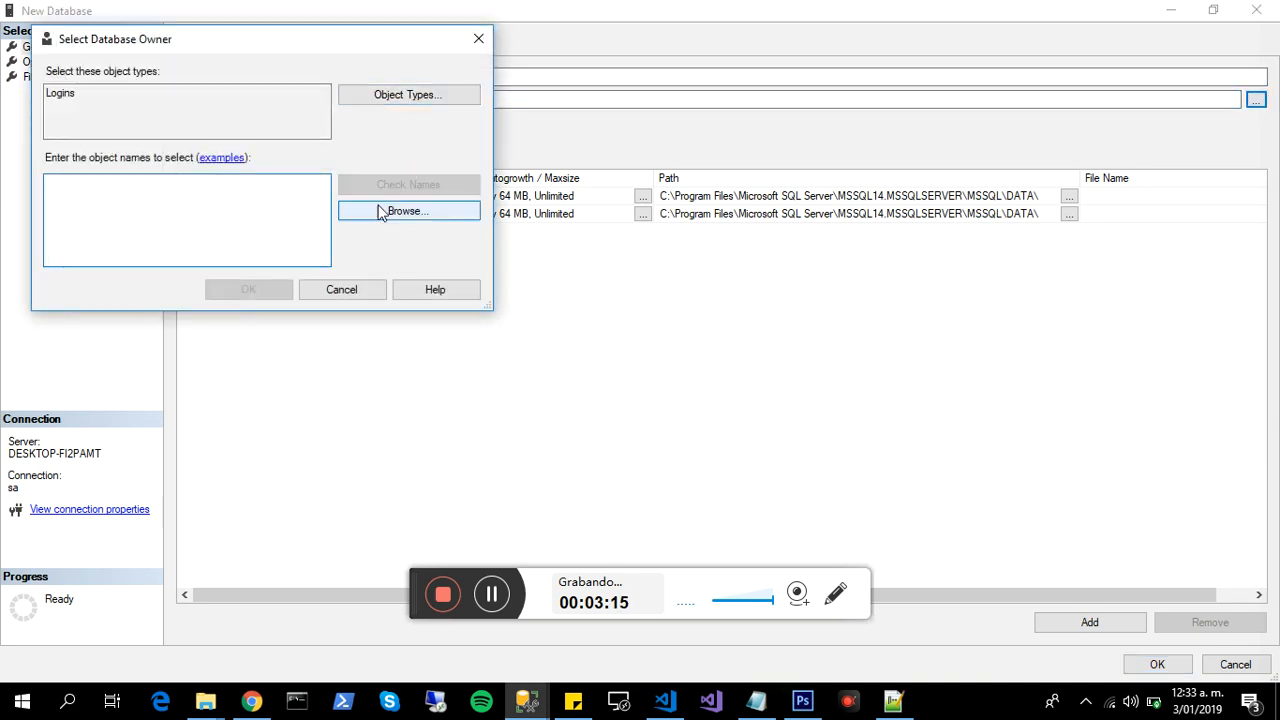
{"action": "left_click", "coordinate": [485, 42]}
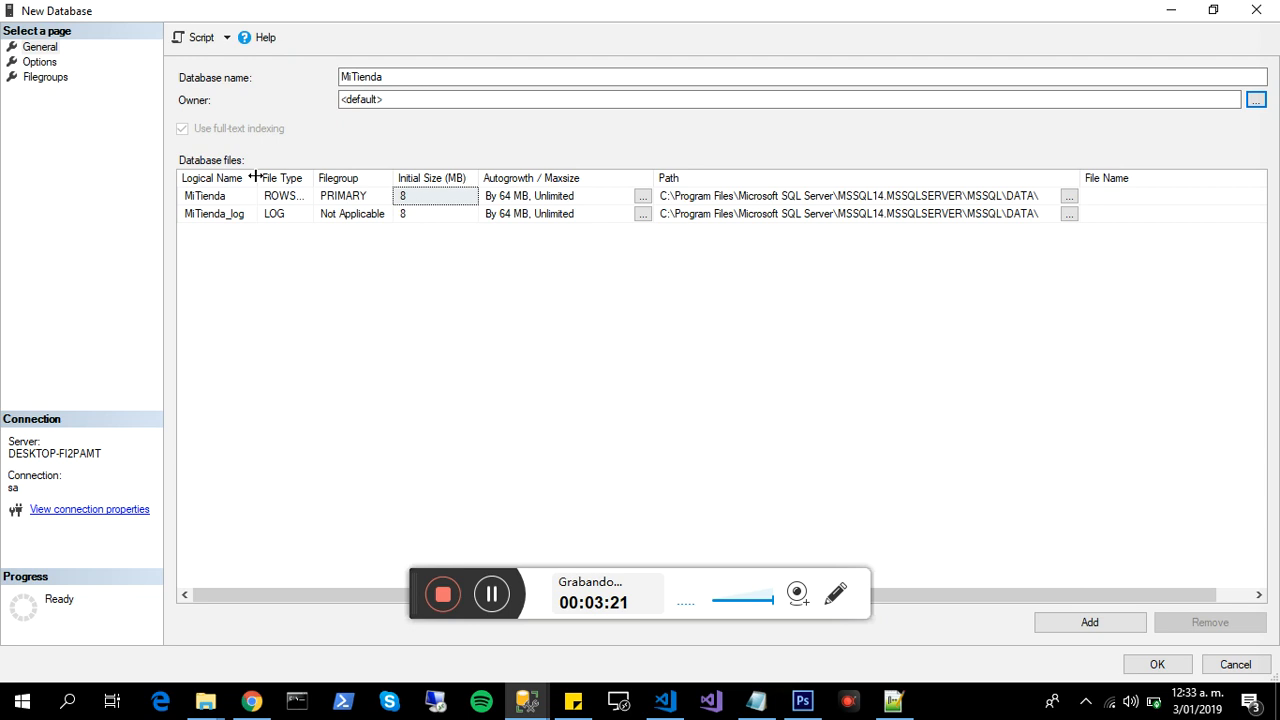
- Widen the Logical Name column and examine the data and log files' logical names, file type and filegroup
{"action": "left_click_drag", "start_coordinate": [255, 178], "coordinate": [318, 183]}
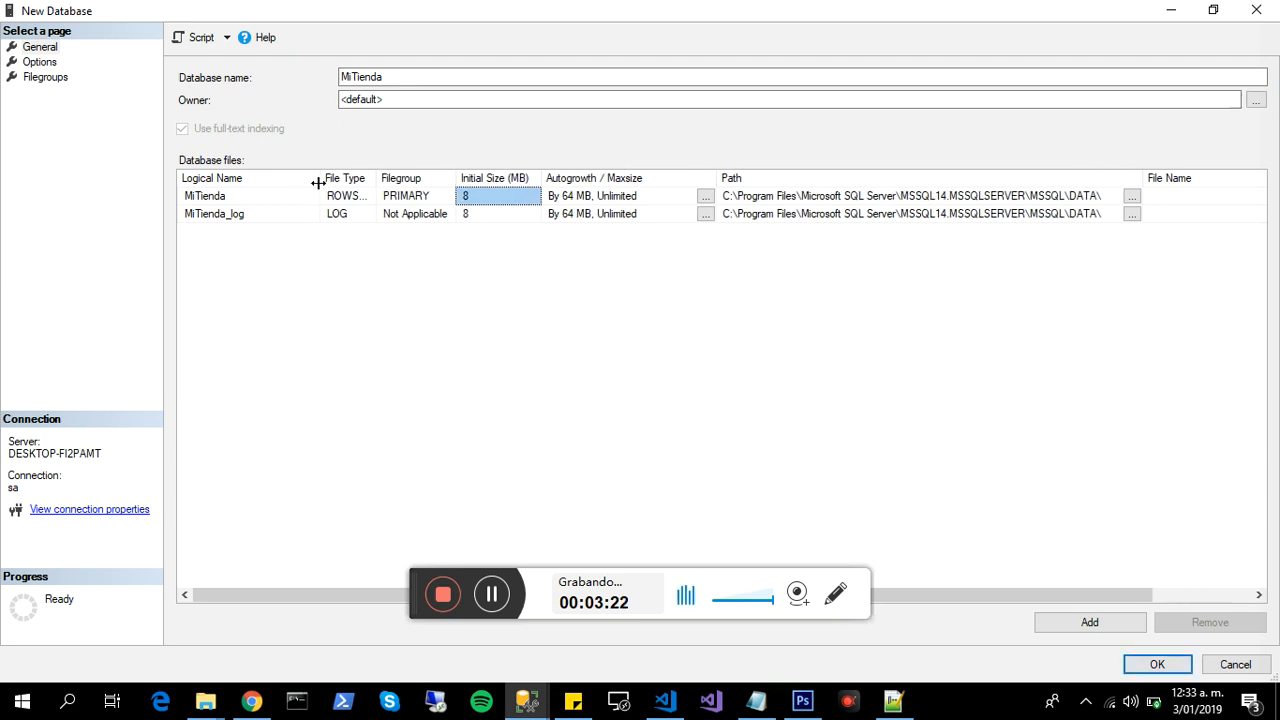
{"action": "left_click", "coordinate": [236, 202]}
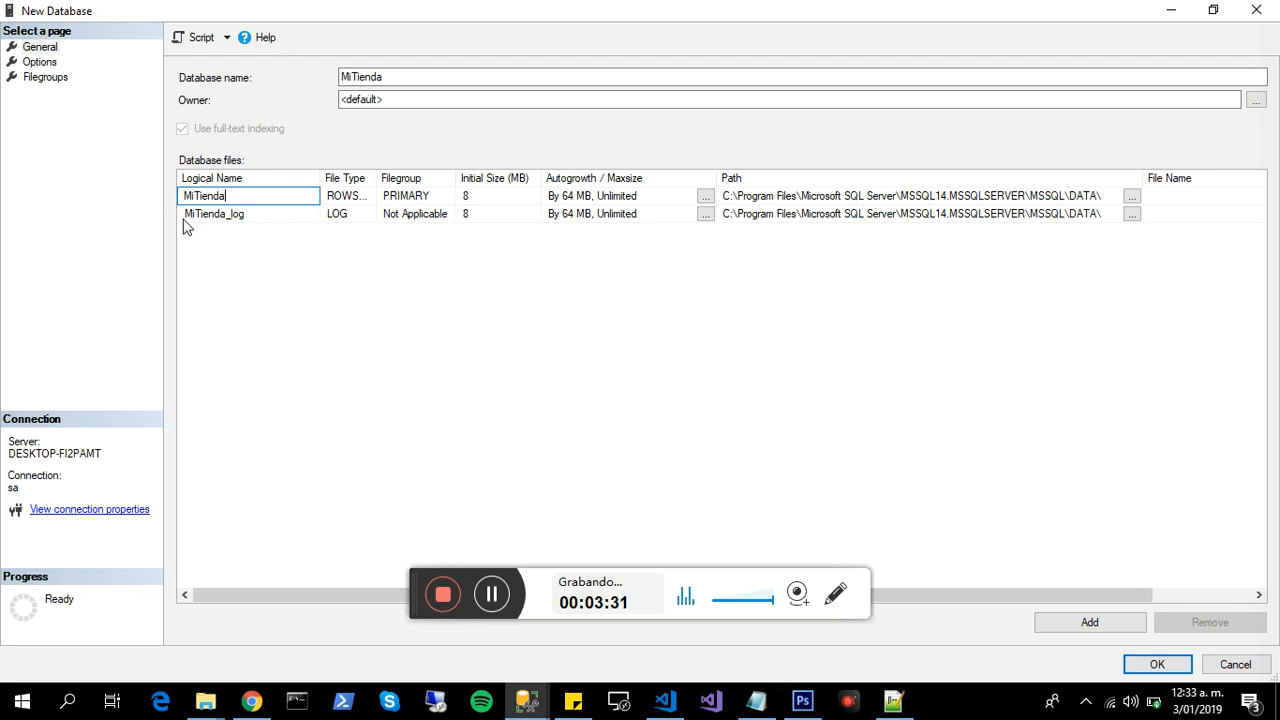
{"action": "left_click", "coordinate": [184, 215]}
{"action": "left_click_drag", "start_coordinate": [274, 215], "coordinate": [172, 207]}
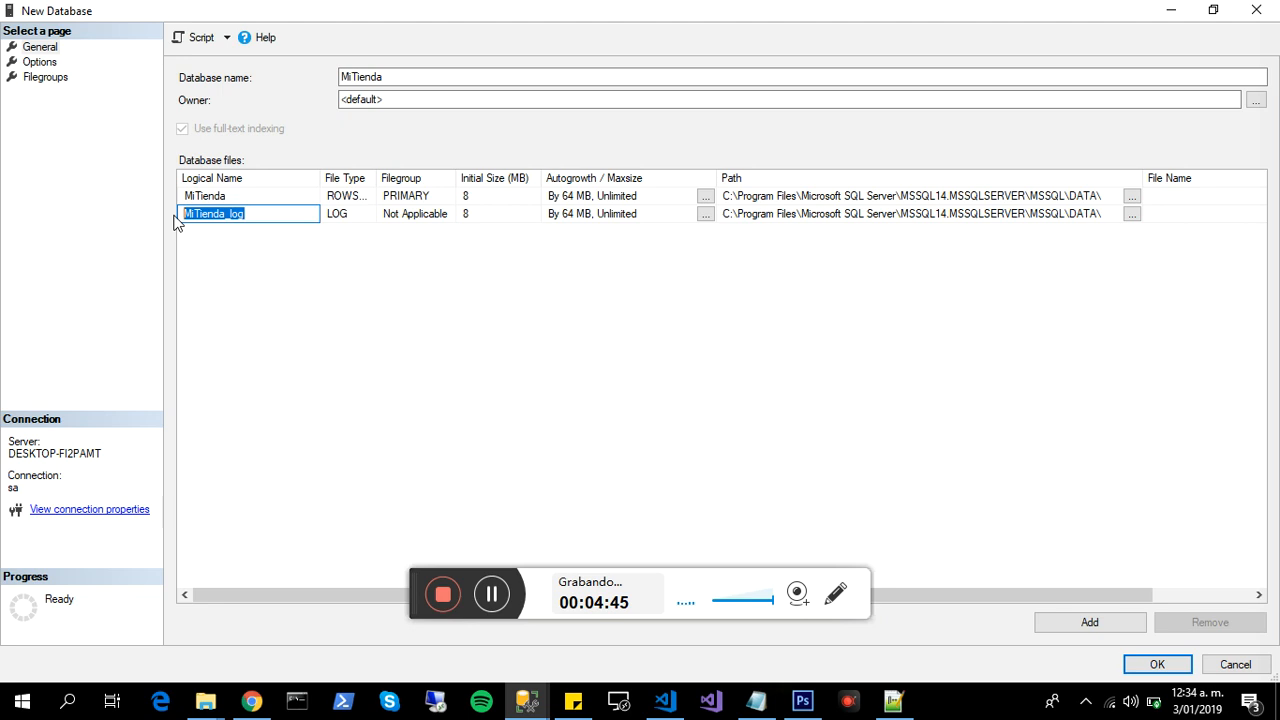
{"action": "left_click", "coordinate": [284, 216]}
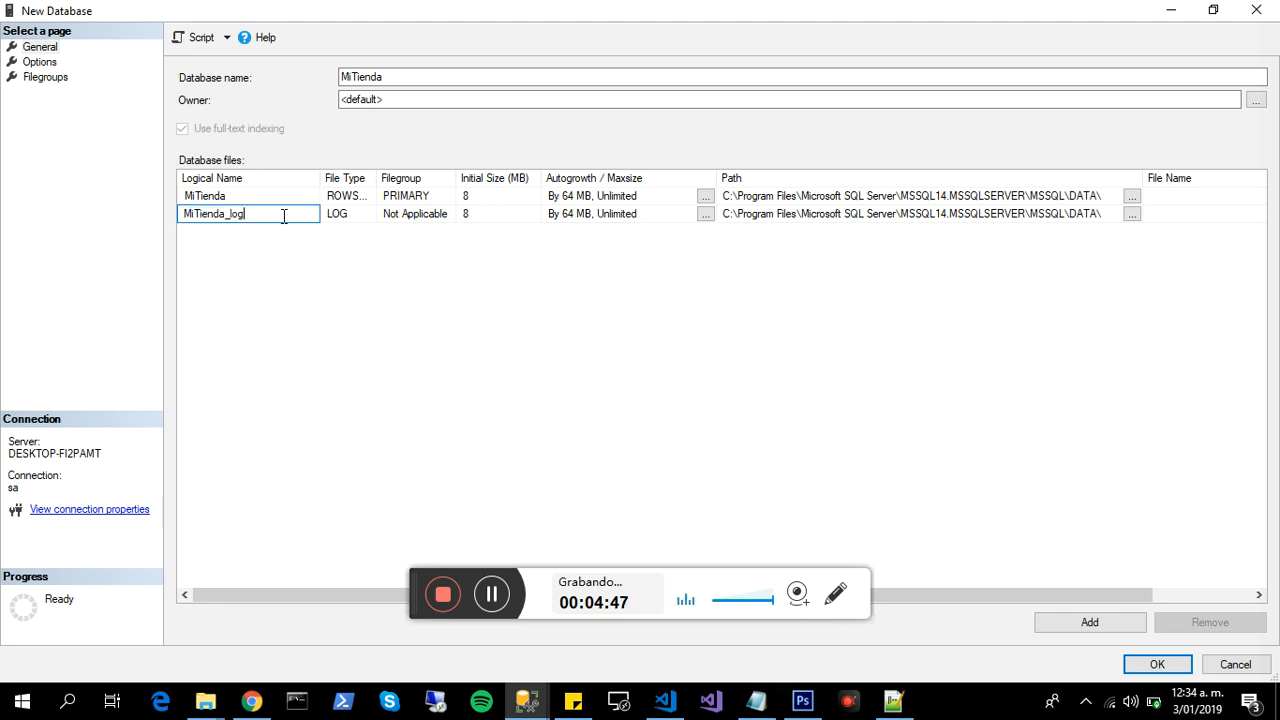
{"action": "left_click_drag", "start_coordinate": [284, 216], "coordinate": [170, 224]}
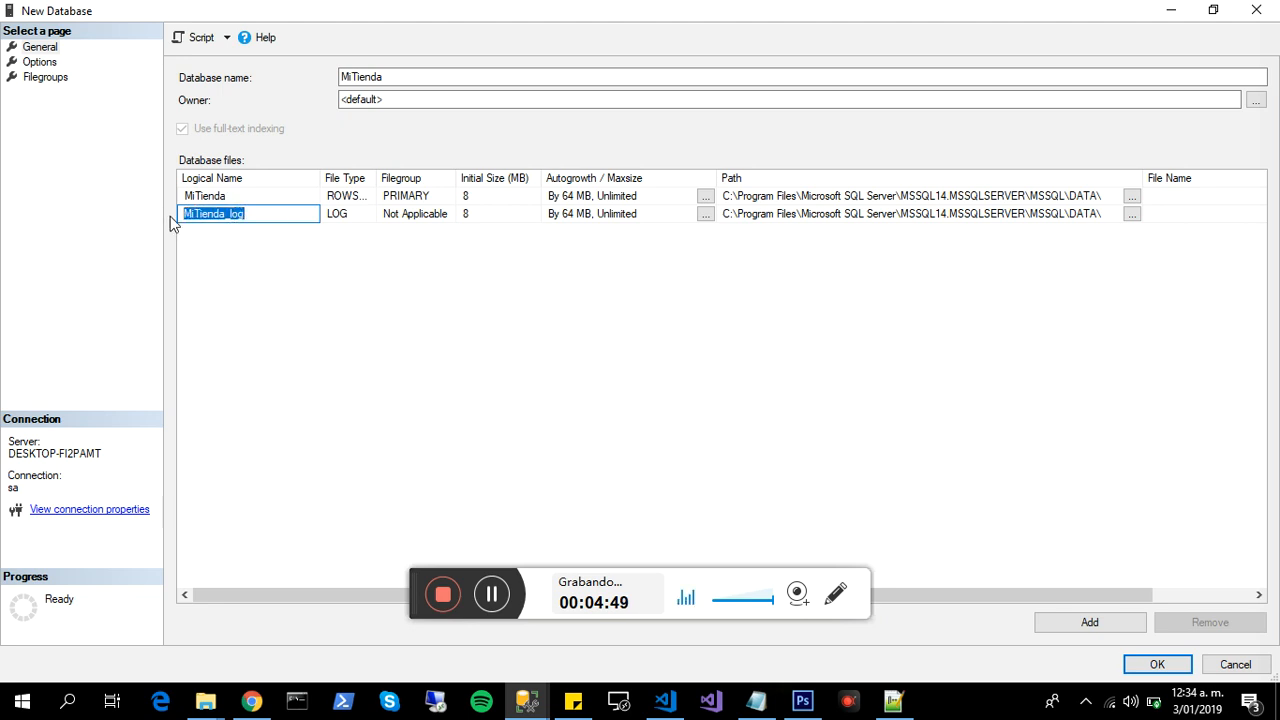
{"action": "left_click", "coordinate": [362, 286]}
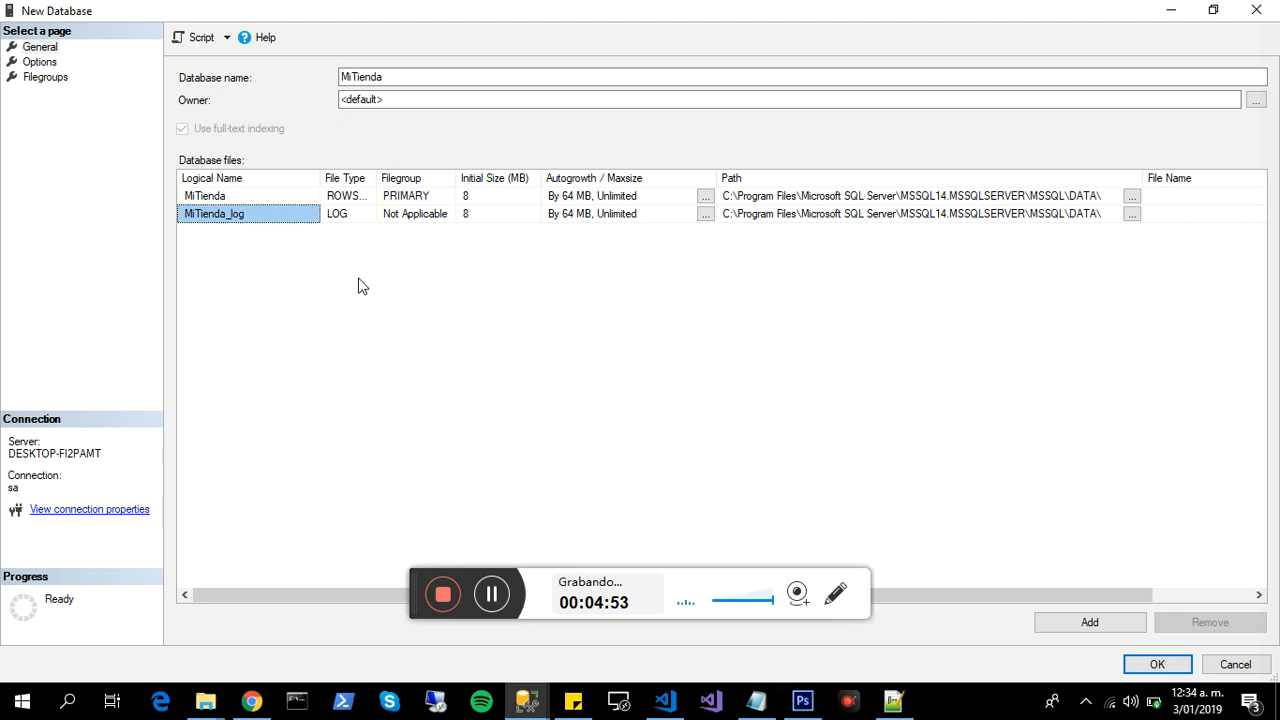
{"action": "left_click", "coordinate": [332, 219]}
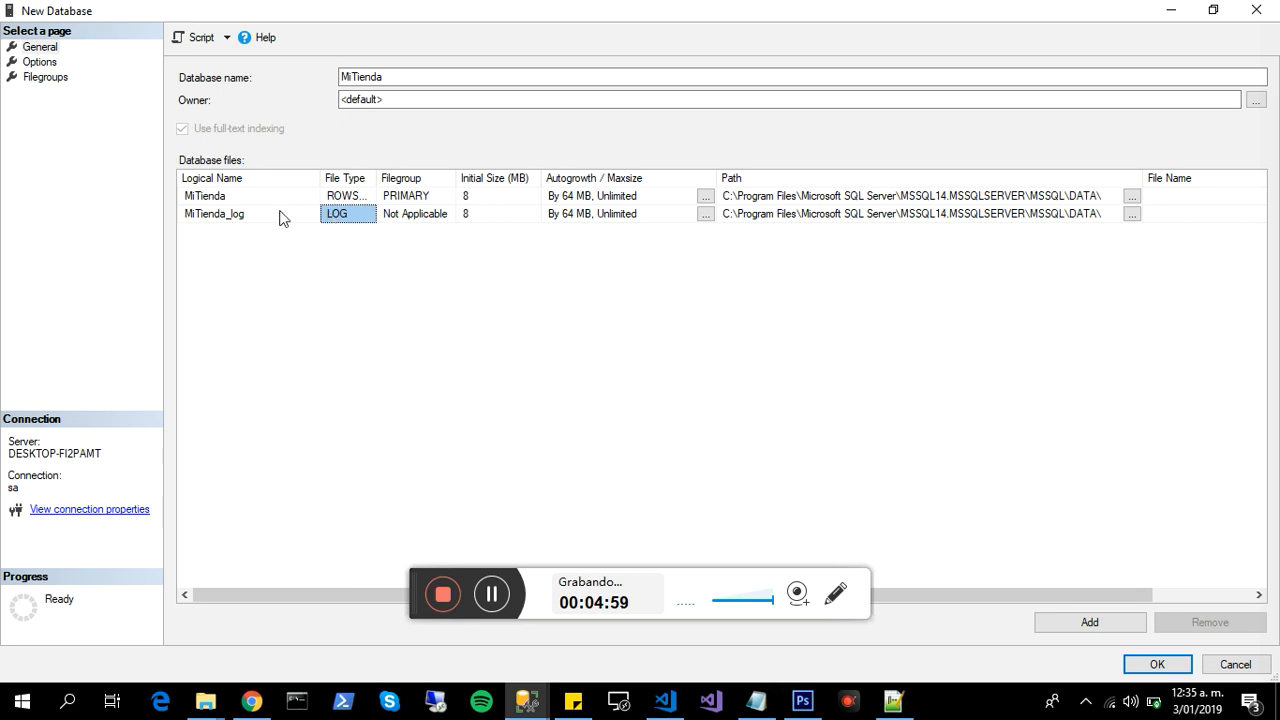
{"action": "left_click", "coordinate": [227, 214]}
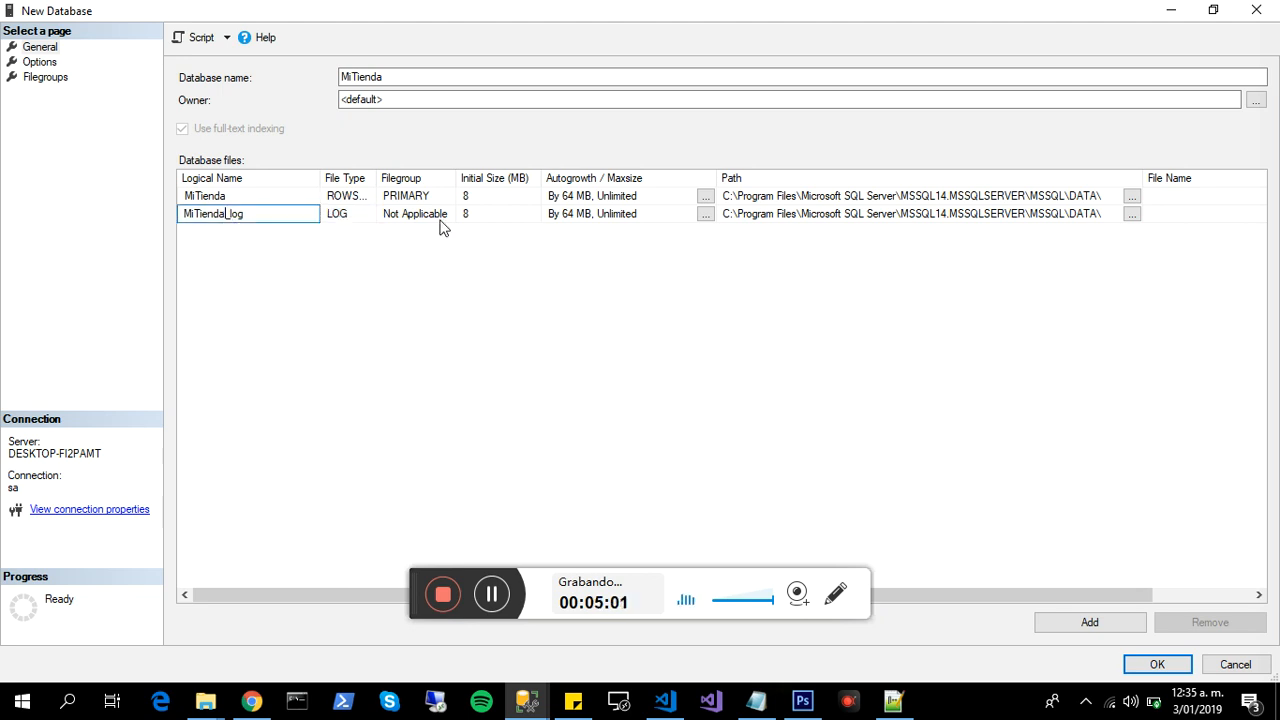
{"action": "left_click", "coordinate": [434, 220]}
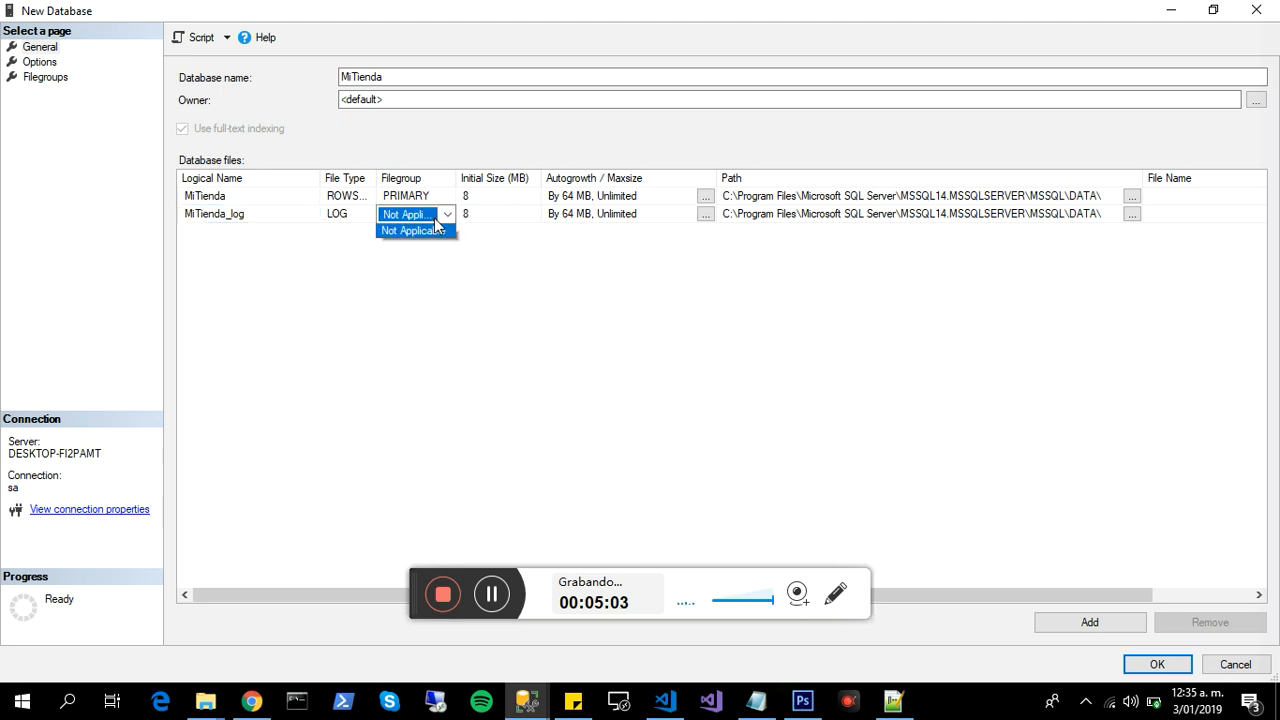
{"action": "left_click", "coordinate": [348, 222]}
{"action": "left_click", "coordinate": [348, 222]}
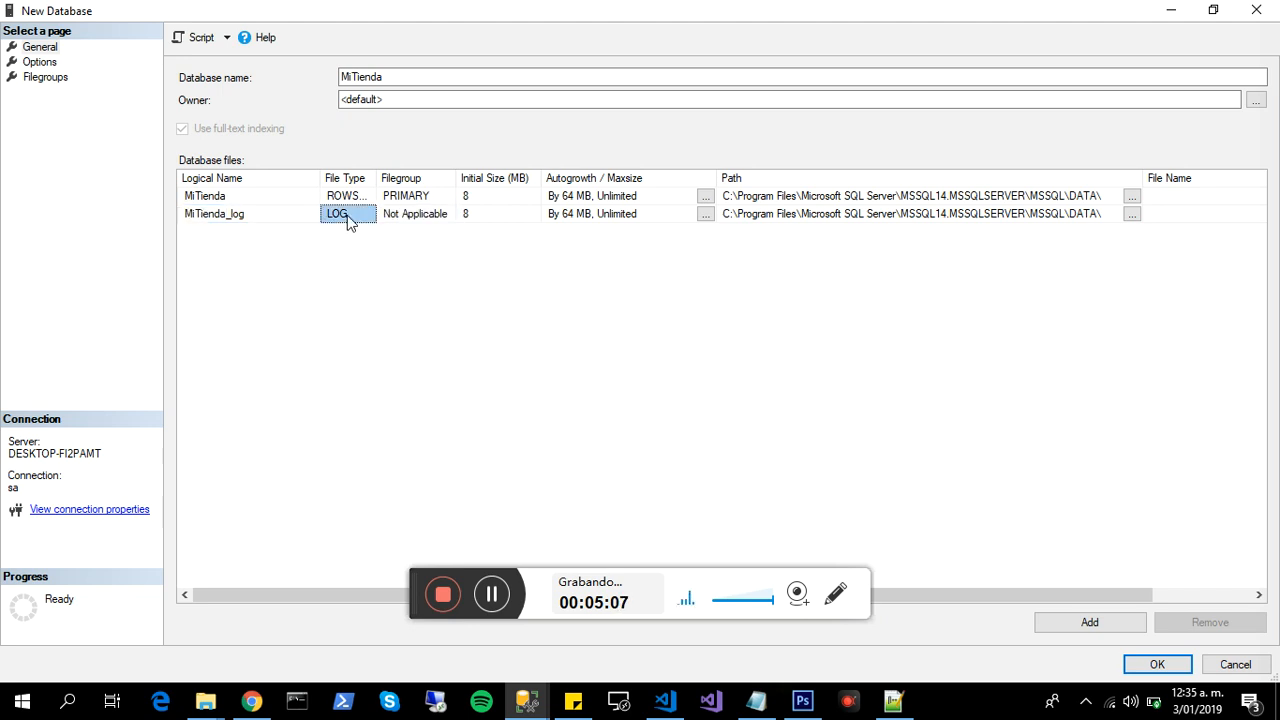
- Examine the initial size and storage path of MiTienda's data file, closing the folder selection without choosing another location
{"action": "left_click", "coordinate": [505, 198]}
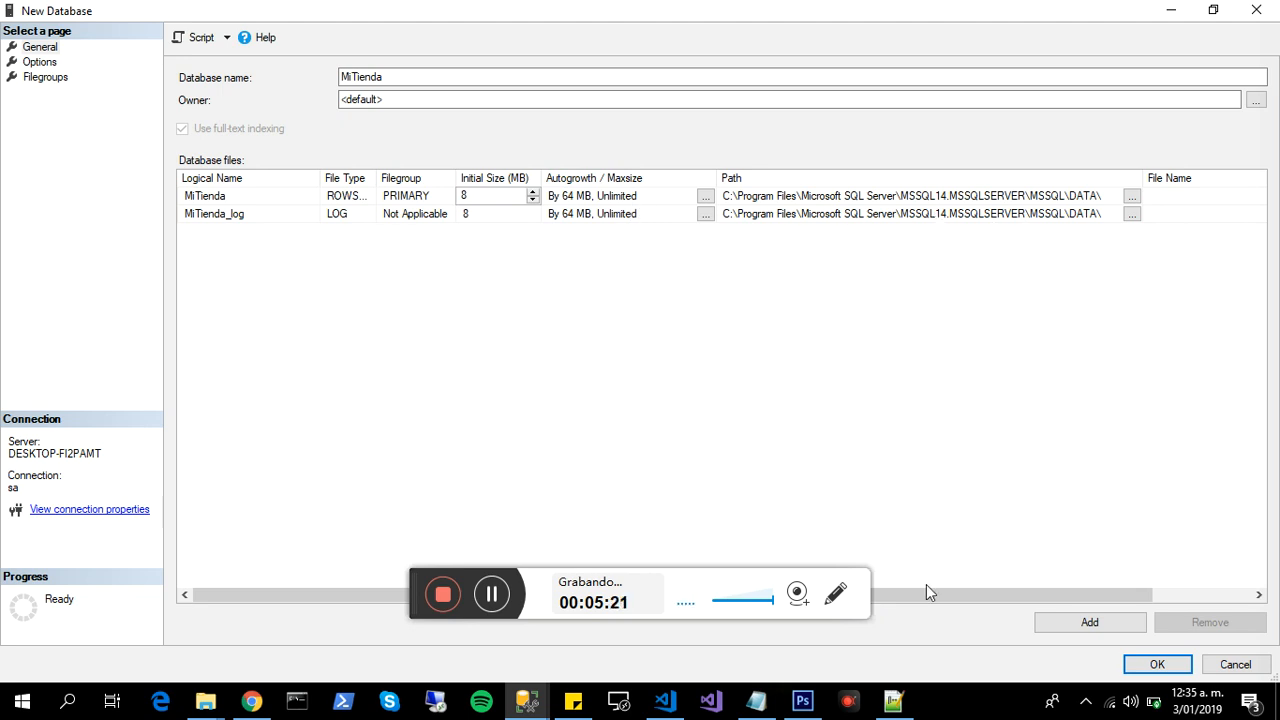
{"action": "left_click_drag", "start_coordinate": [926, 591], "coordinate": [1049, 600]}
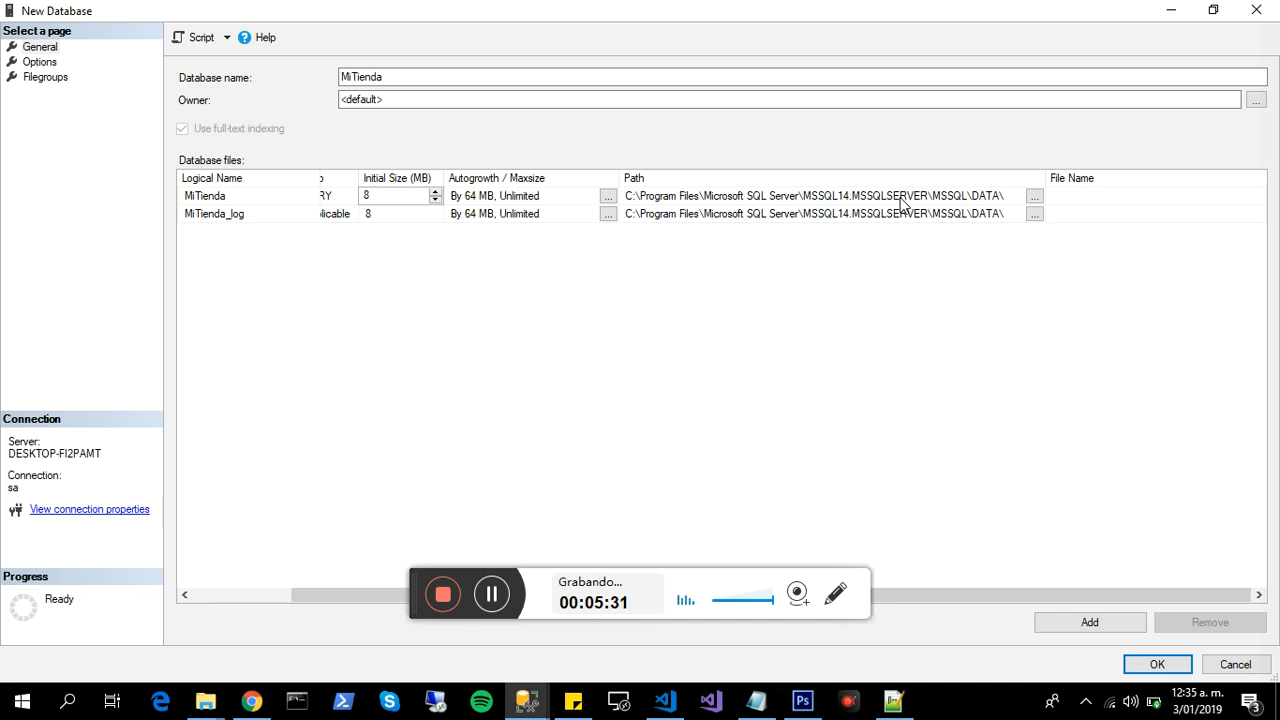
{"action": "left_click", "coordinate": [1034, 199]}
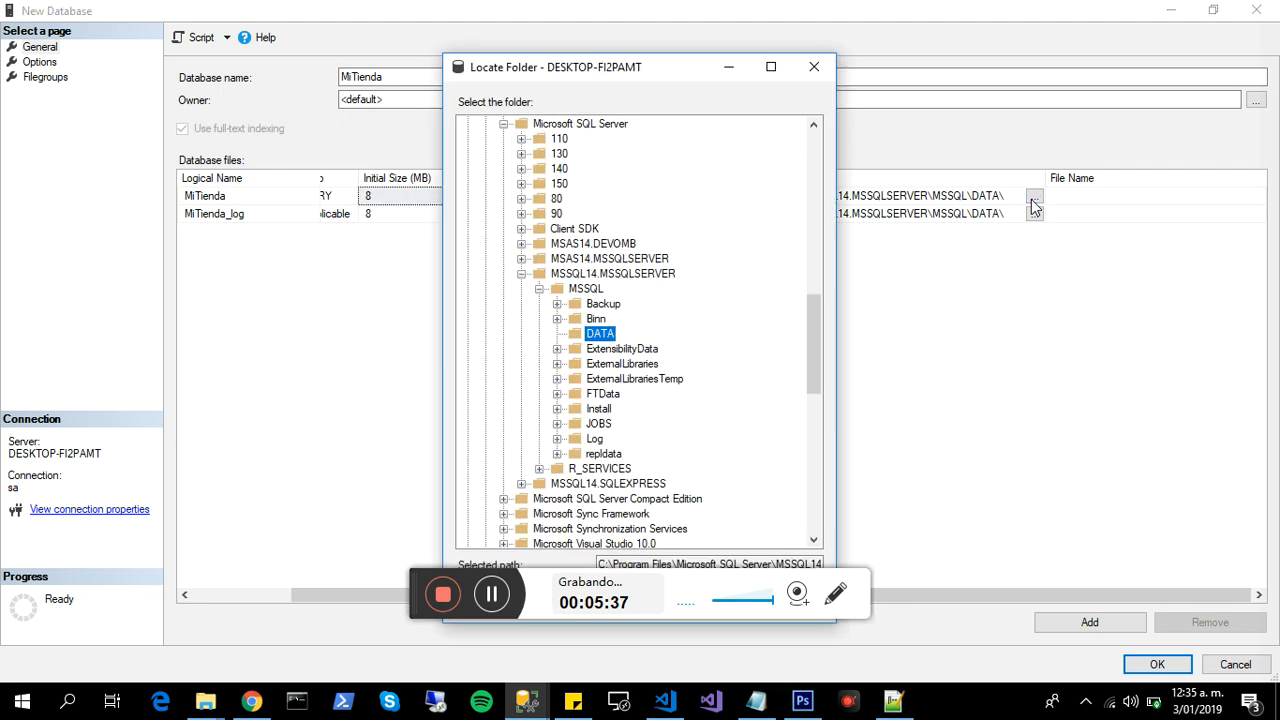
{"action": "left_click", "coordinate": [821, 77]}
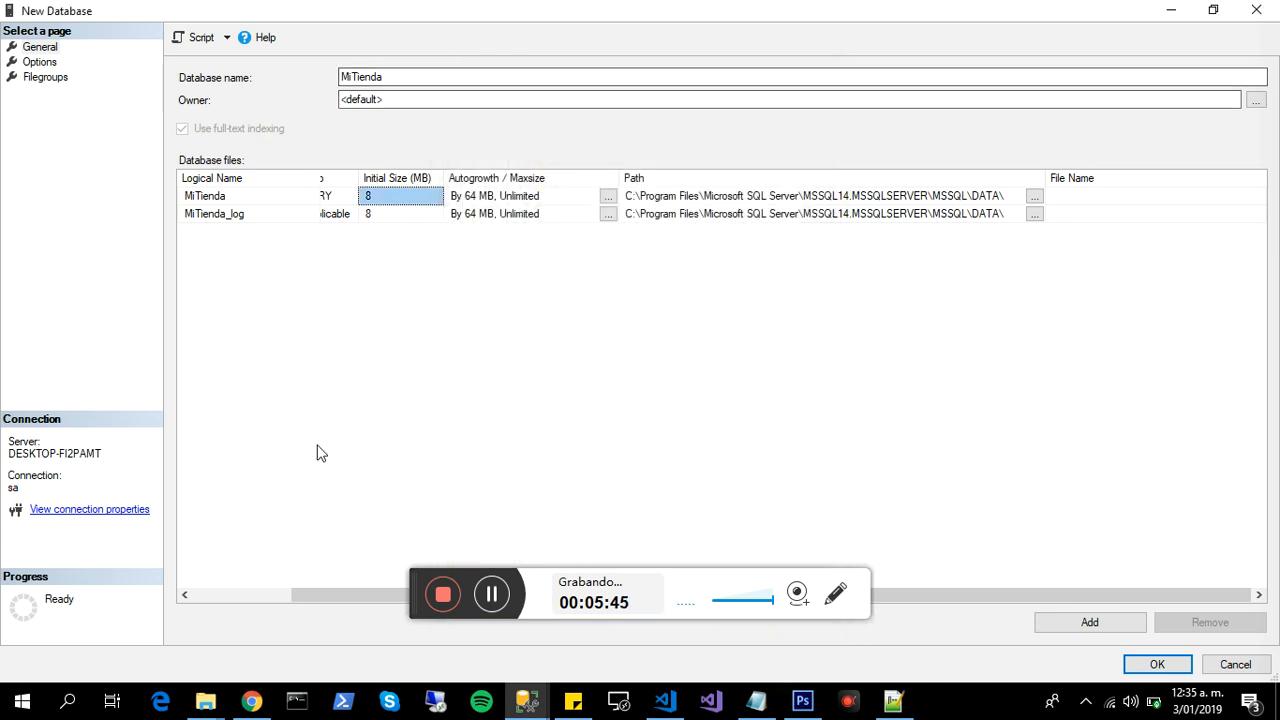
{"action": "left_click_drag", "start_coordinate": [324, 598], "coordinate": [183, 597]}
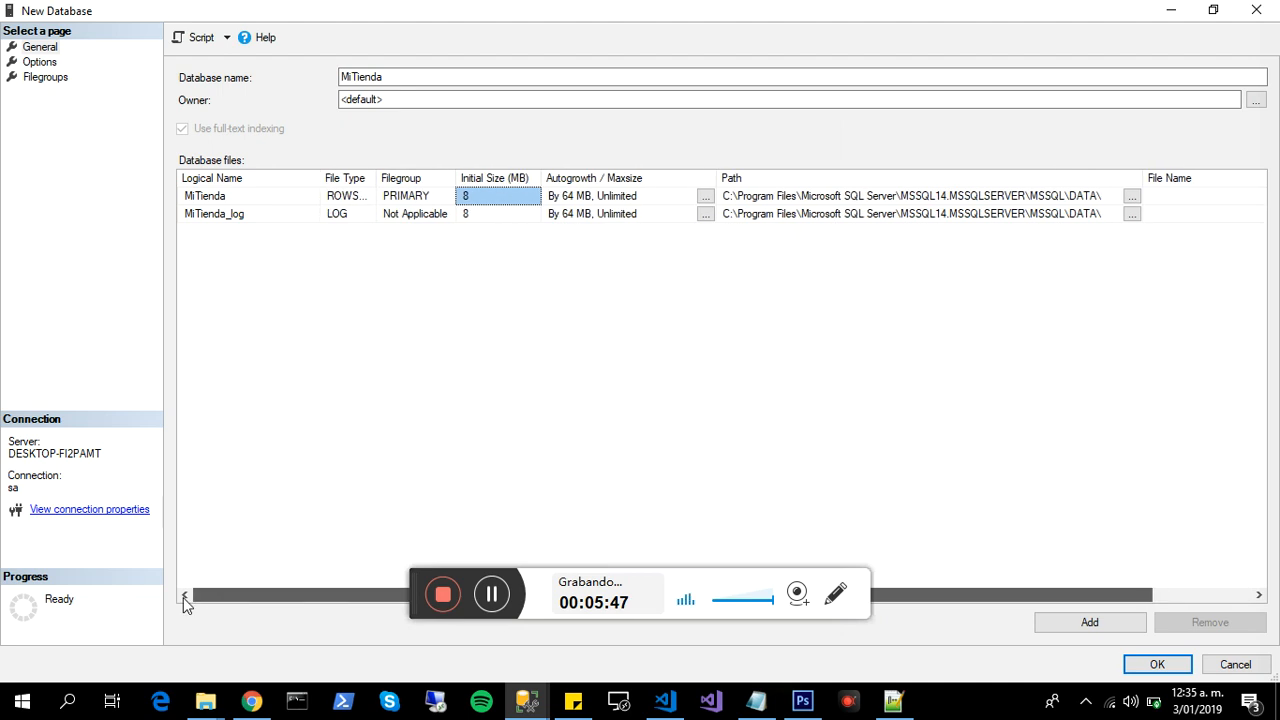
- Review the new database's options and create MiTienda with the default settings
{"action": "left_click", "coordinate": [44, 63]}
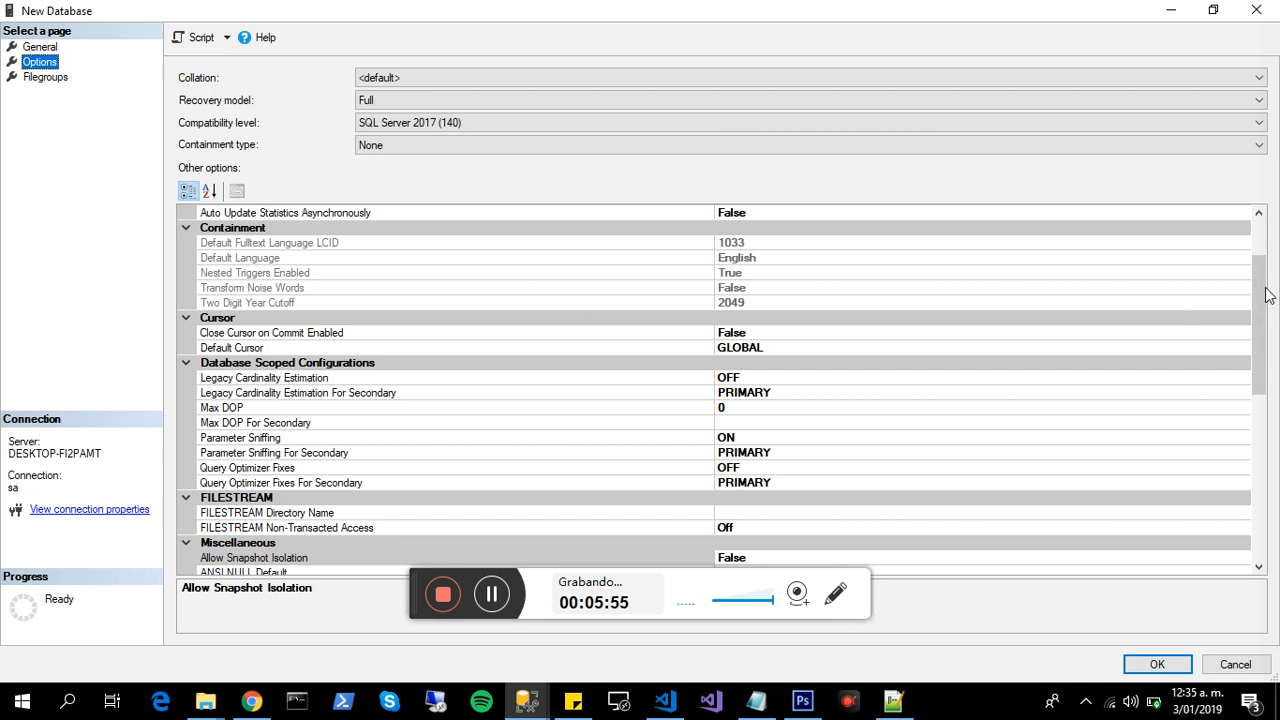
{"action": "left_click_drag", "start_coordinate": [1259, 295], "coordinate": [1272, 255]}
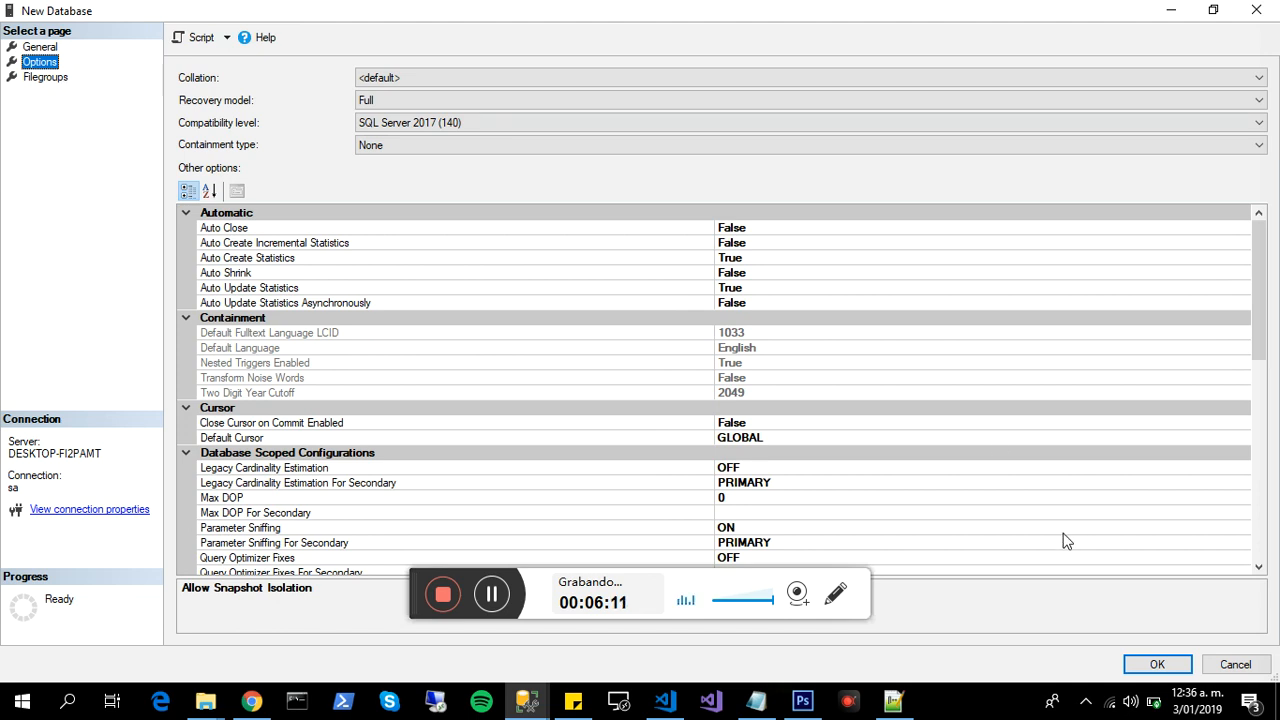
{"action": "left_click", "coordinate": [1150, 667]}
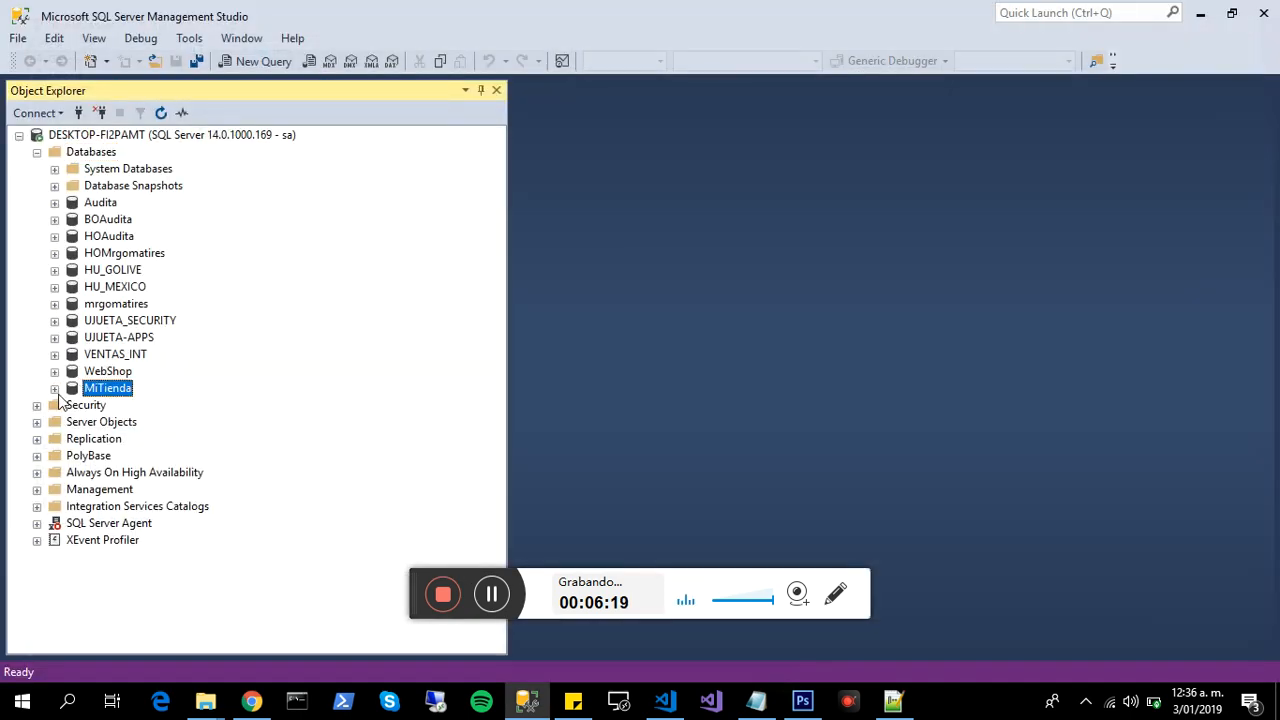
- Refresh the Databases folder in the server's object tree
{"action": "left_click", "coordinate": [90, 154]}
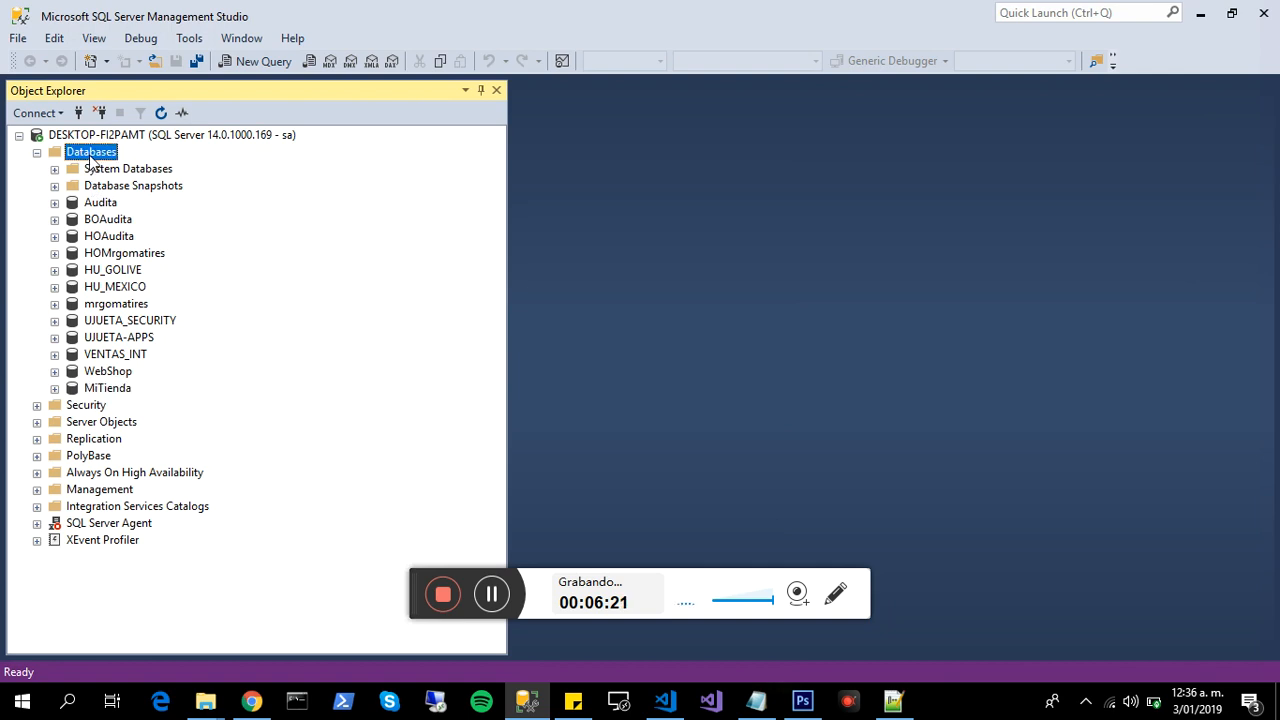
{"action": "right_click", "coordinate": [90, 157]}
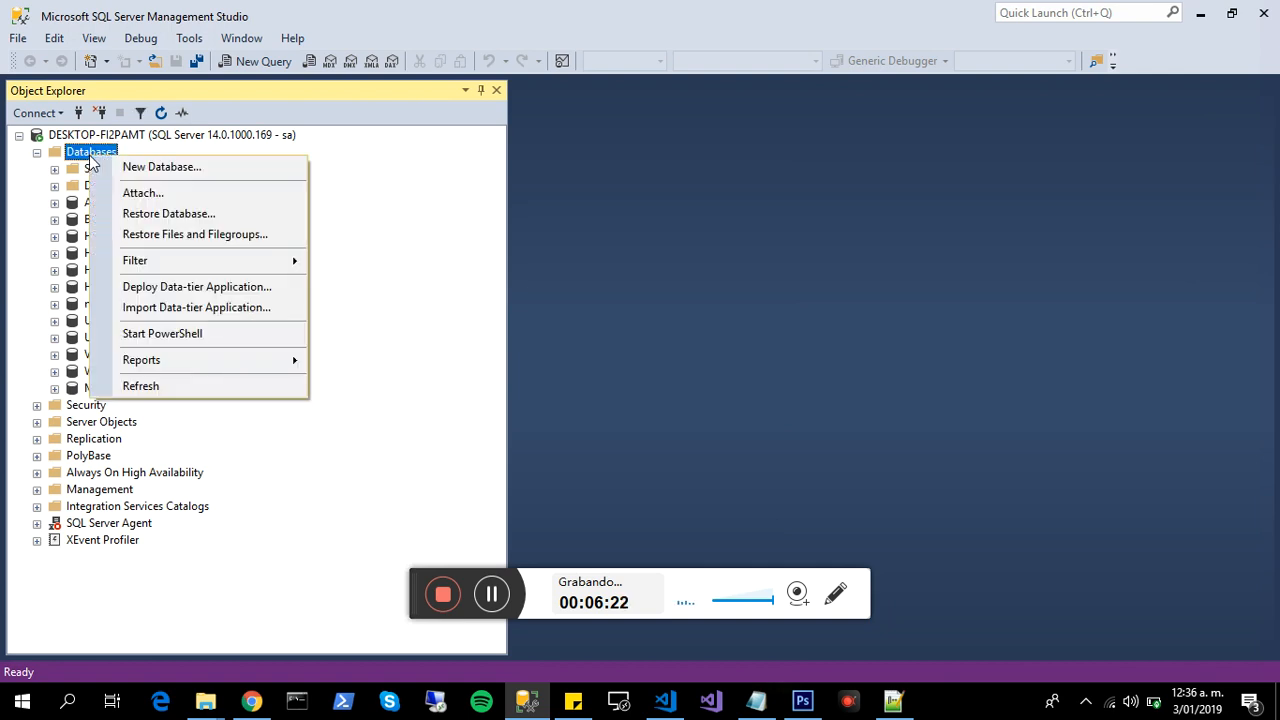
{"action": "left_click", "coordinate": [141, 386]}
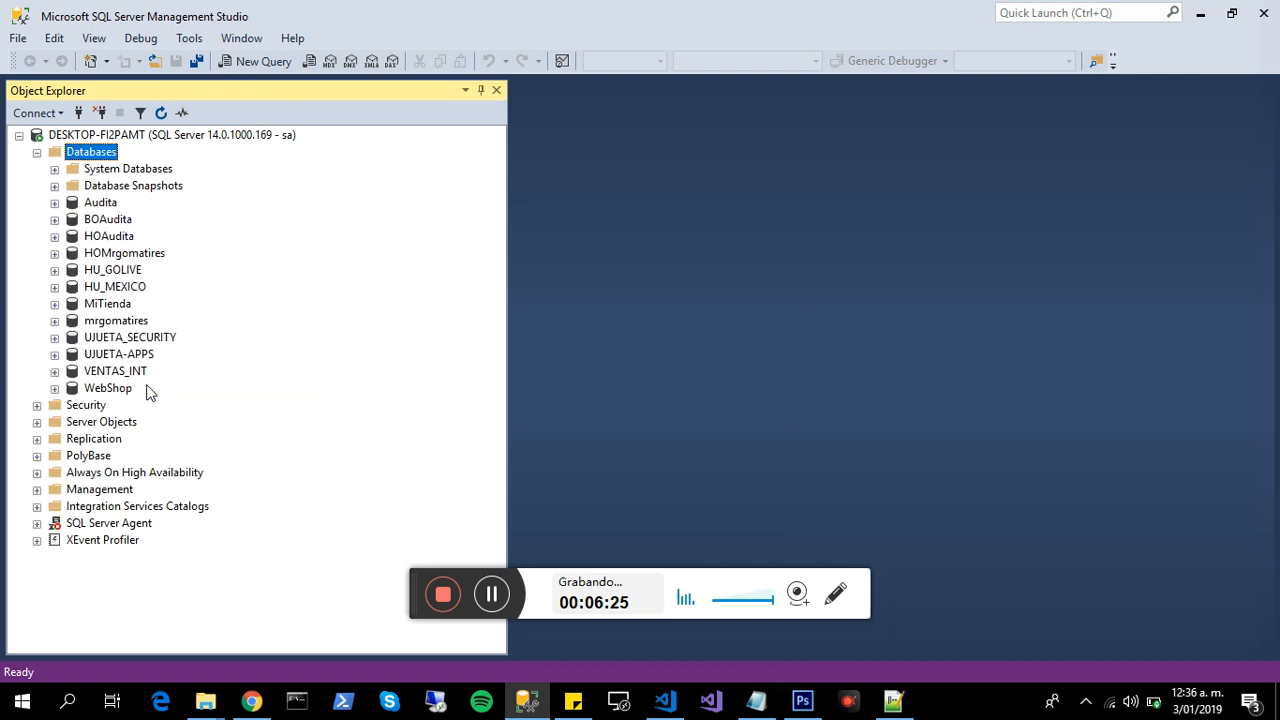
- Expand the MiTienda database, examine its Tables, Views, External Resources, Synonyms, Programmability and Security folders, and collapse it
{"action": "left_click", "coordinate": [96, 306]}
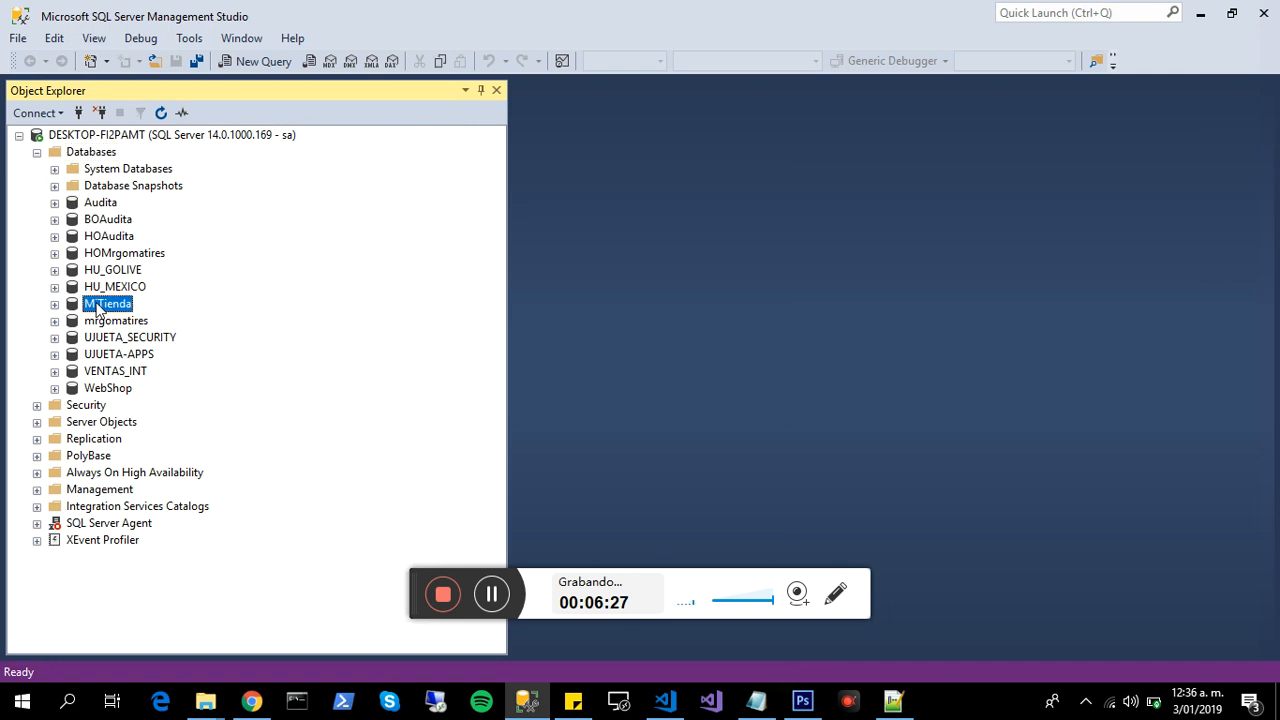
{"action": "left_click", "coordinate": [55, 304]}
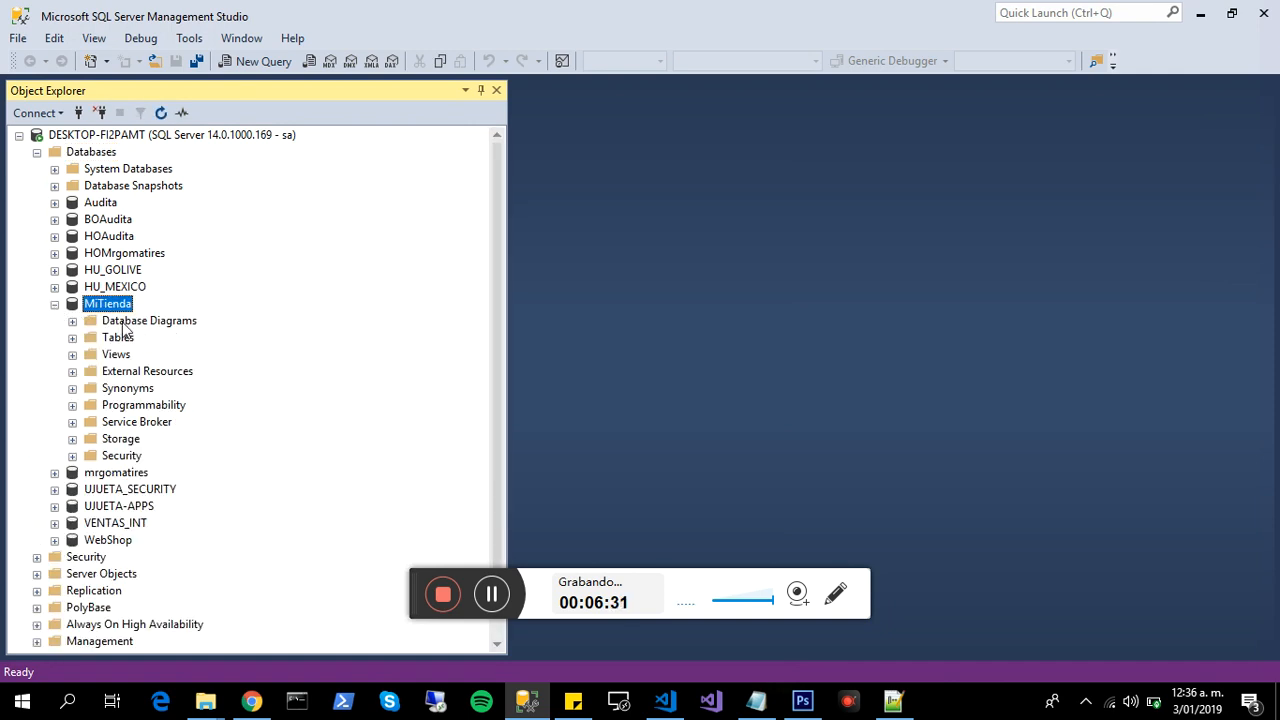
{"action": "left_click", "coordinate": [115, 340]}
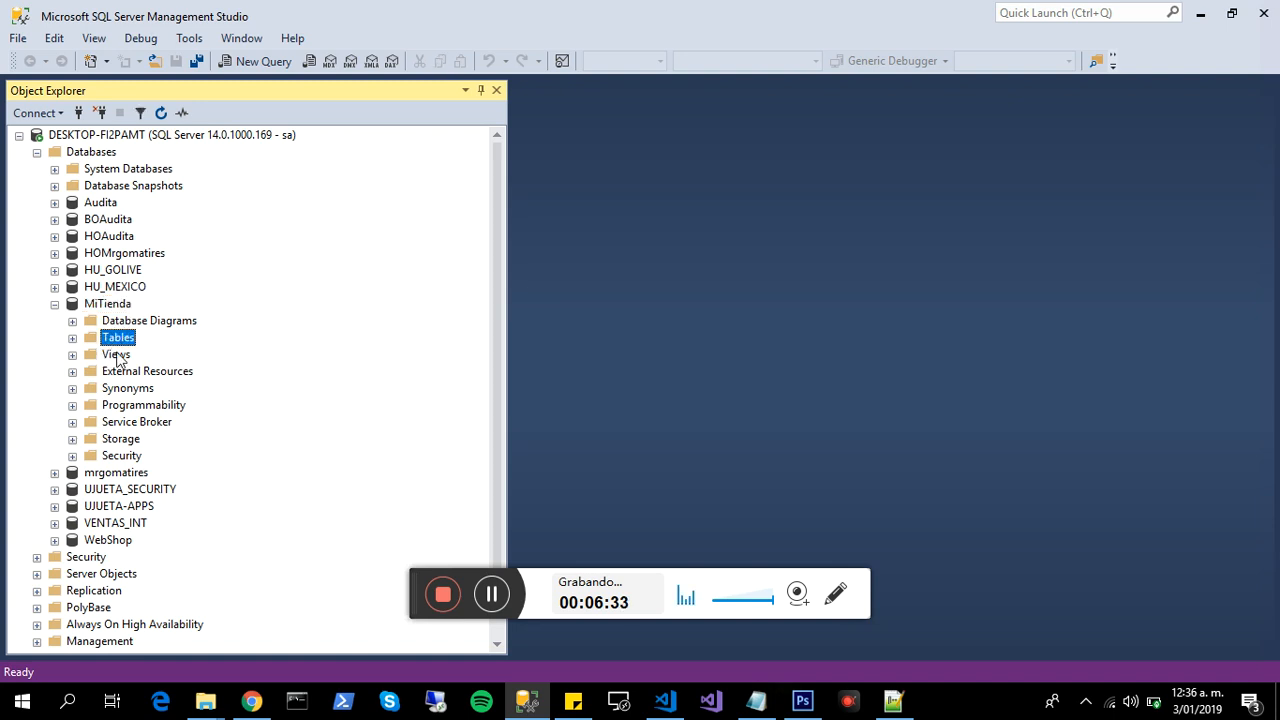
{"action": "left_click", "coordinate": [117, 356]}
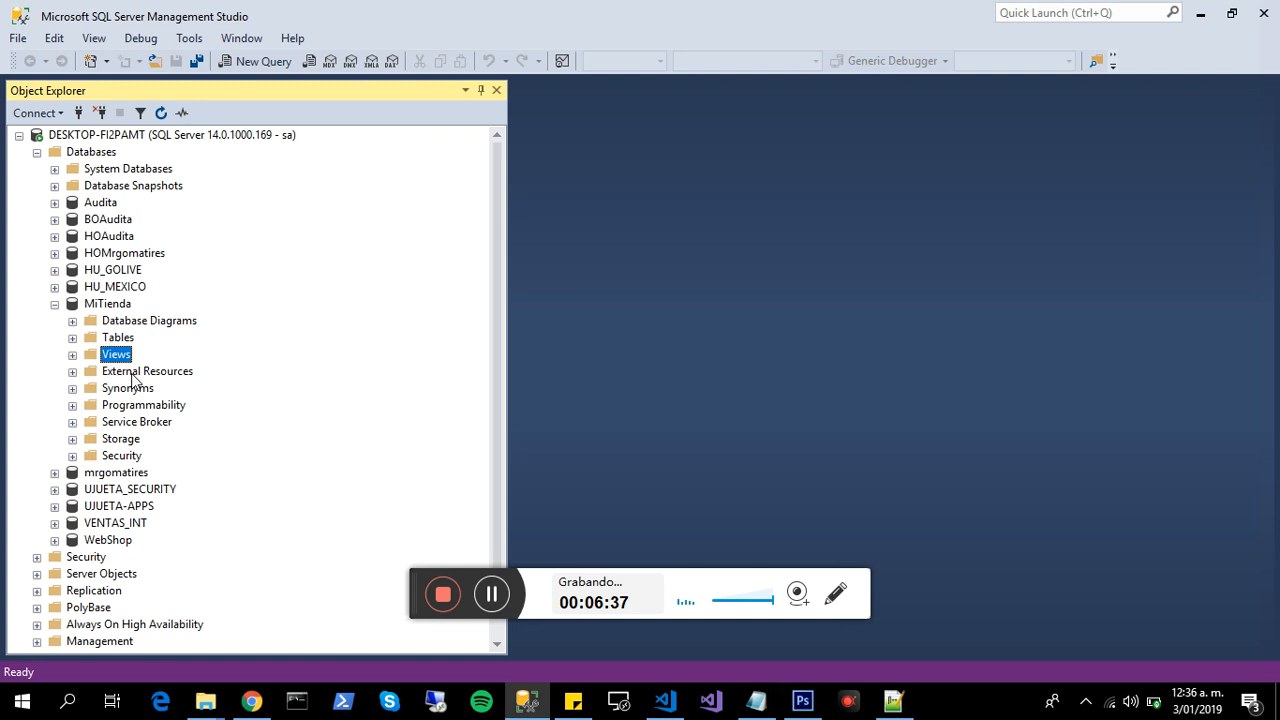
{"action": "left_click", "coordinate": [133, 373]}
{"action": "left_click", "coordinate": [137, 390]}
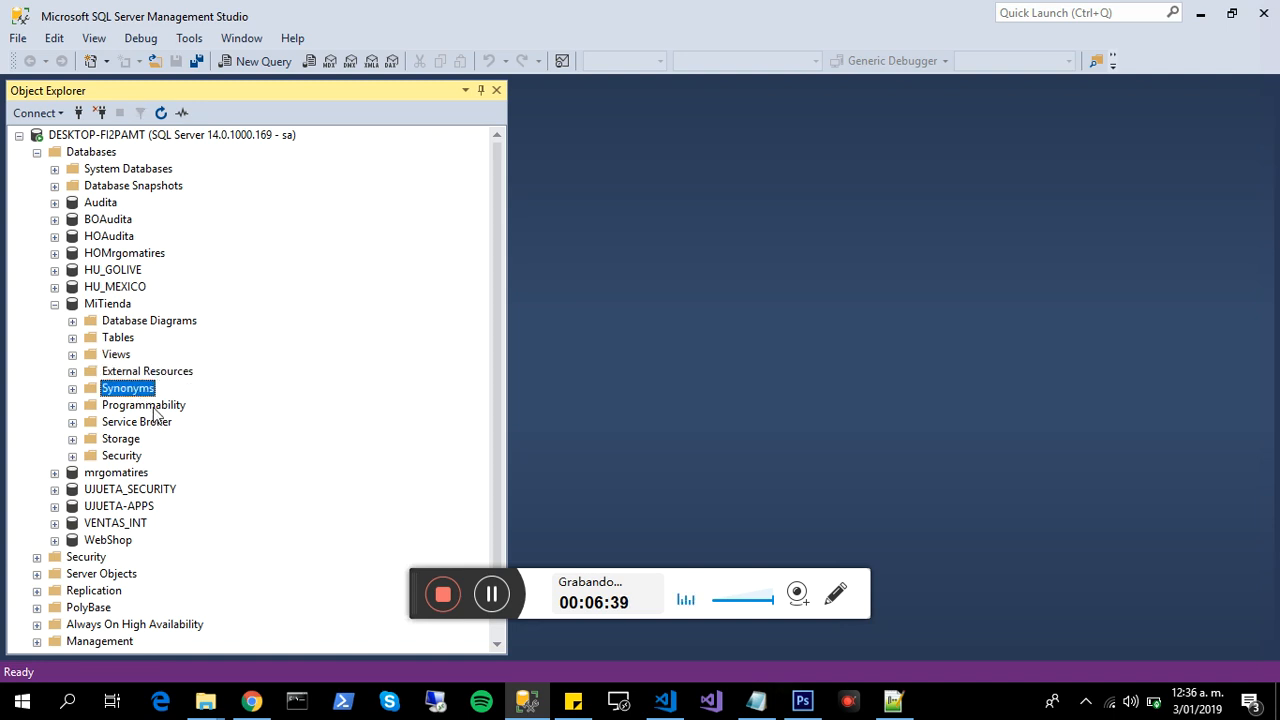
{"action": "left_click", "coordinate": [155, 406]}
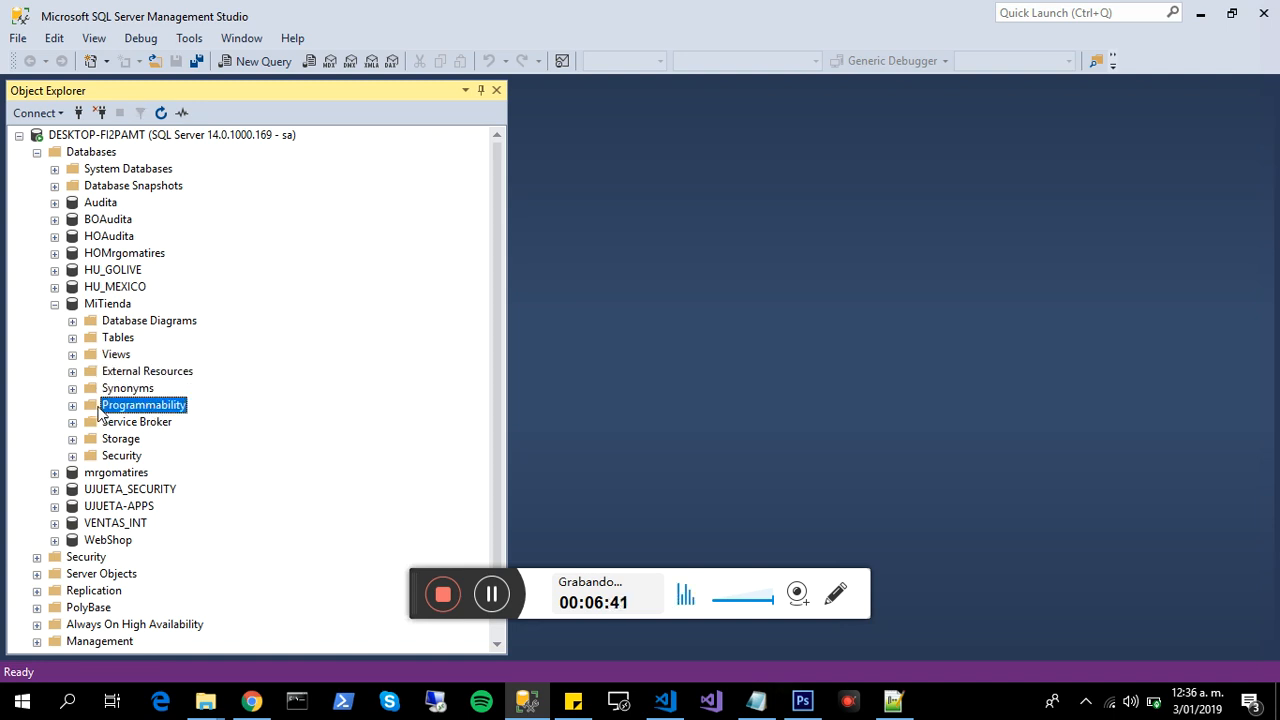
{"action": "left_click", "coordinate": [108, 457]}
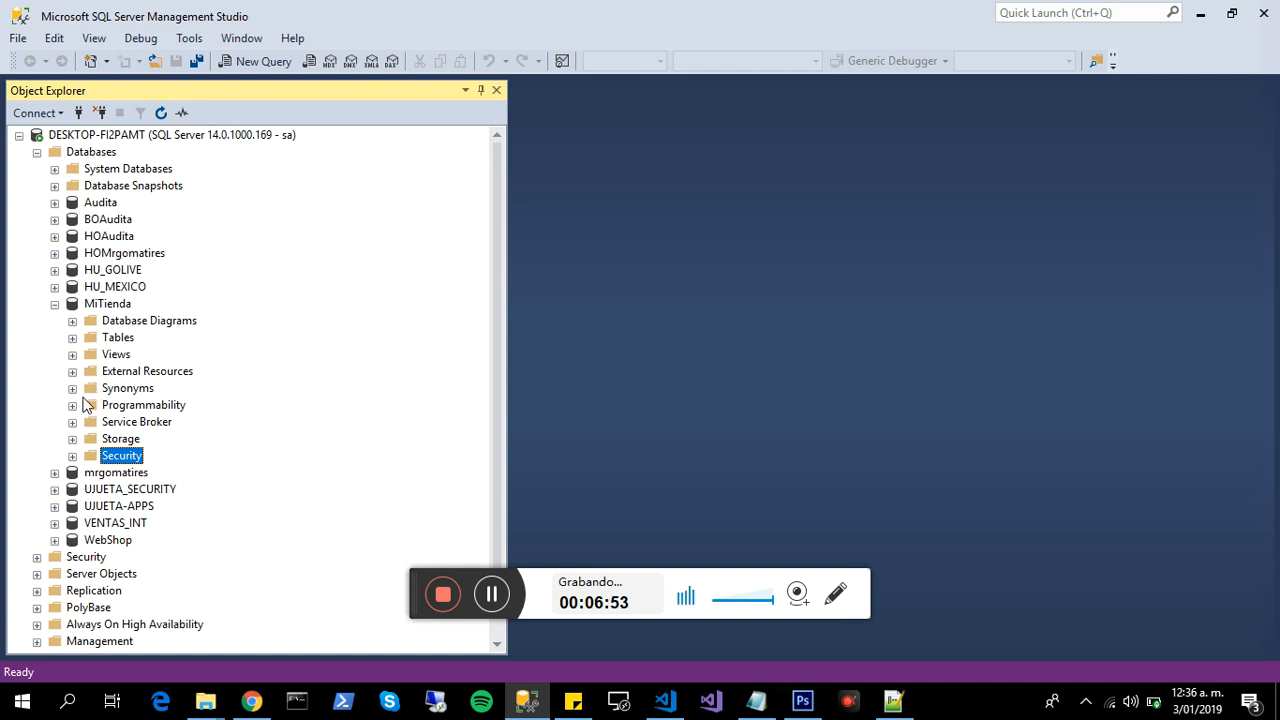
{"action": "left_click", "coordinate": [55, 304]}
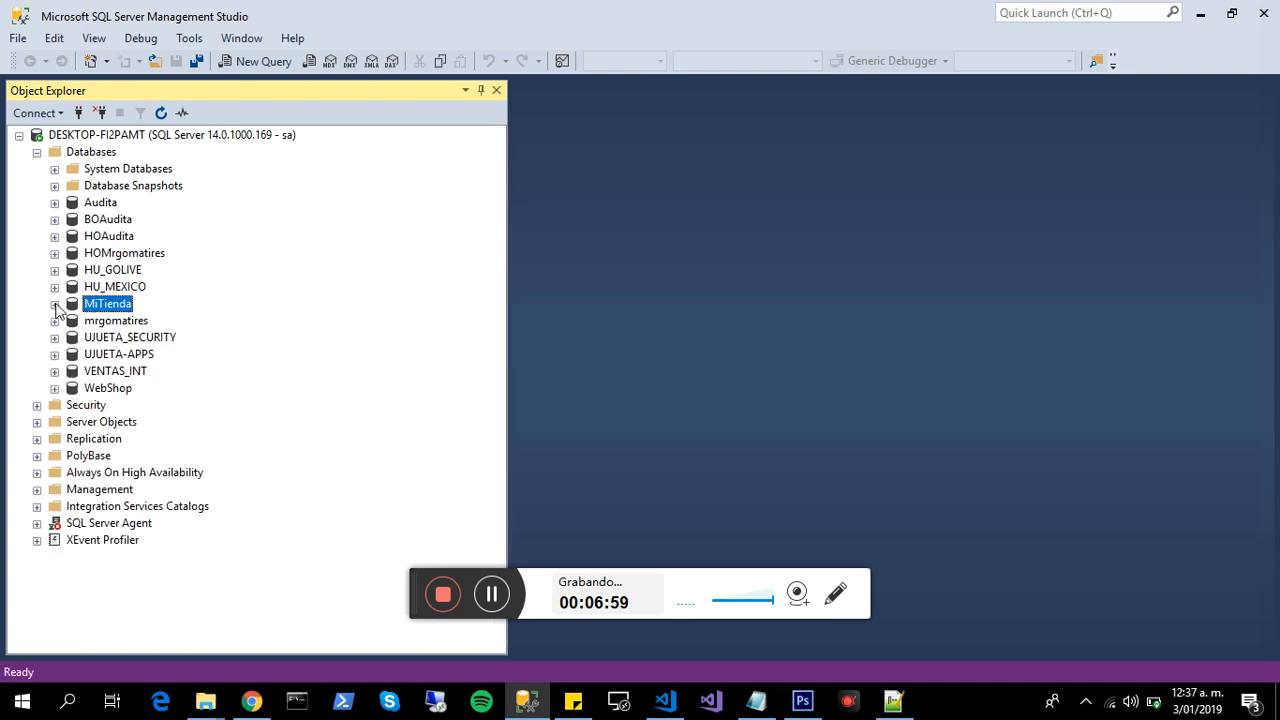
- Open a new query window on the server and auto-hide the Object Explorer
{"action": "left_click", "coordinate": [91, 152]}
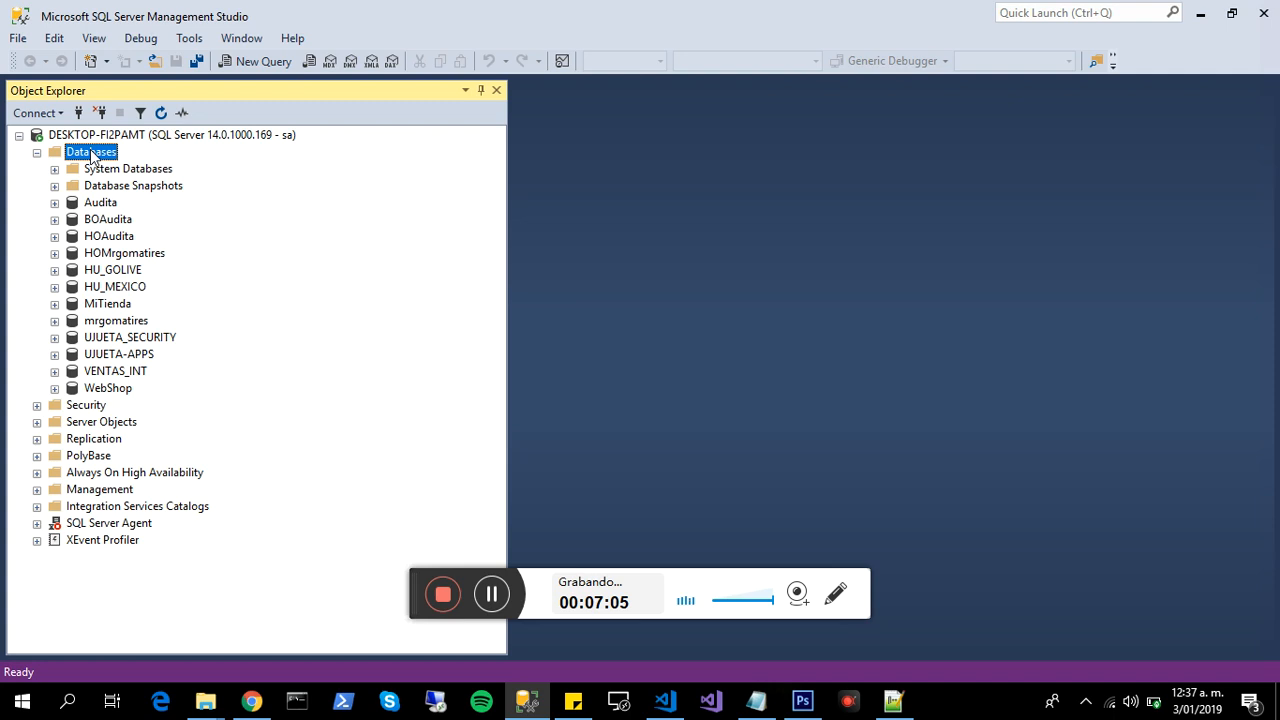
{"action": "left_click", "coordinate": [239, 61]}
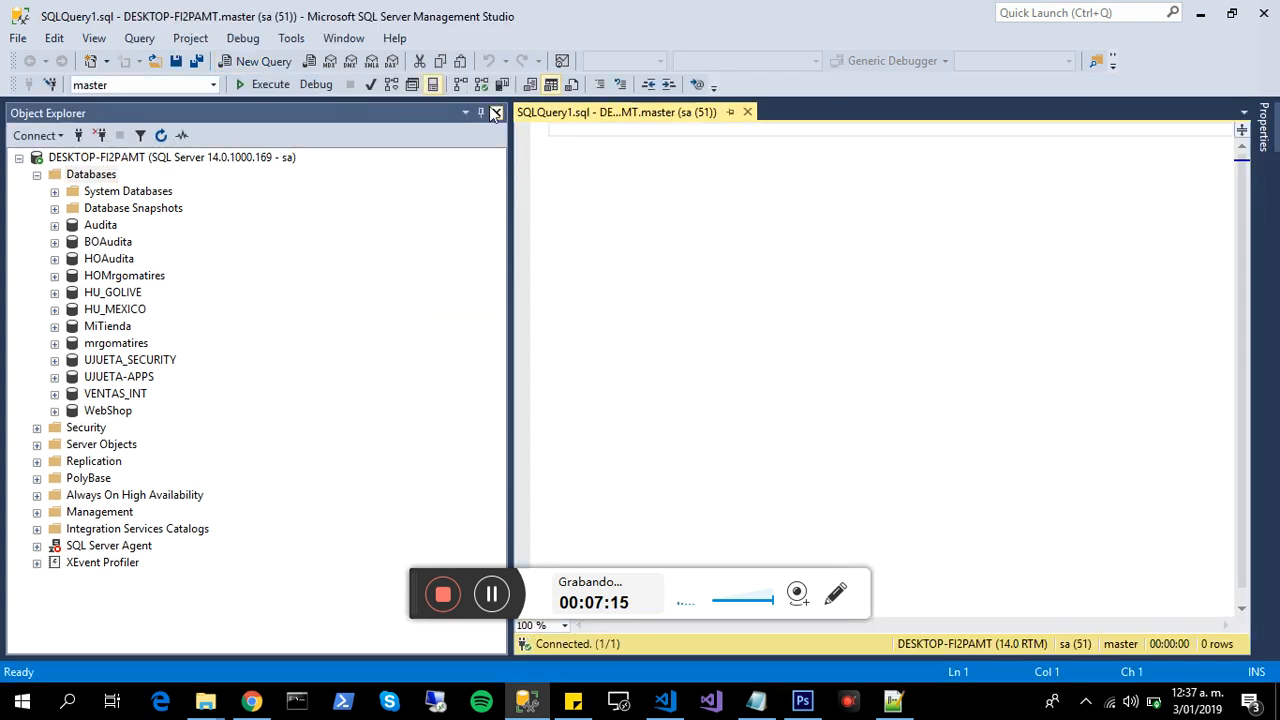
{"action": "left_click", "coordinate": [482, 113]}
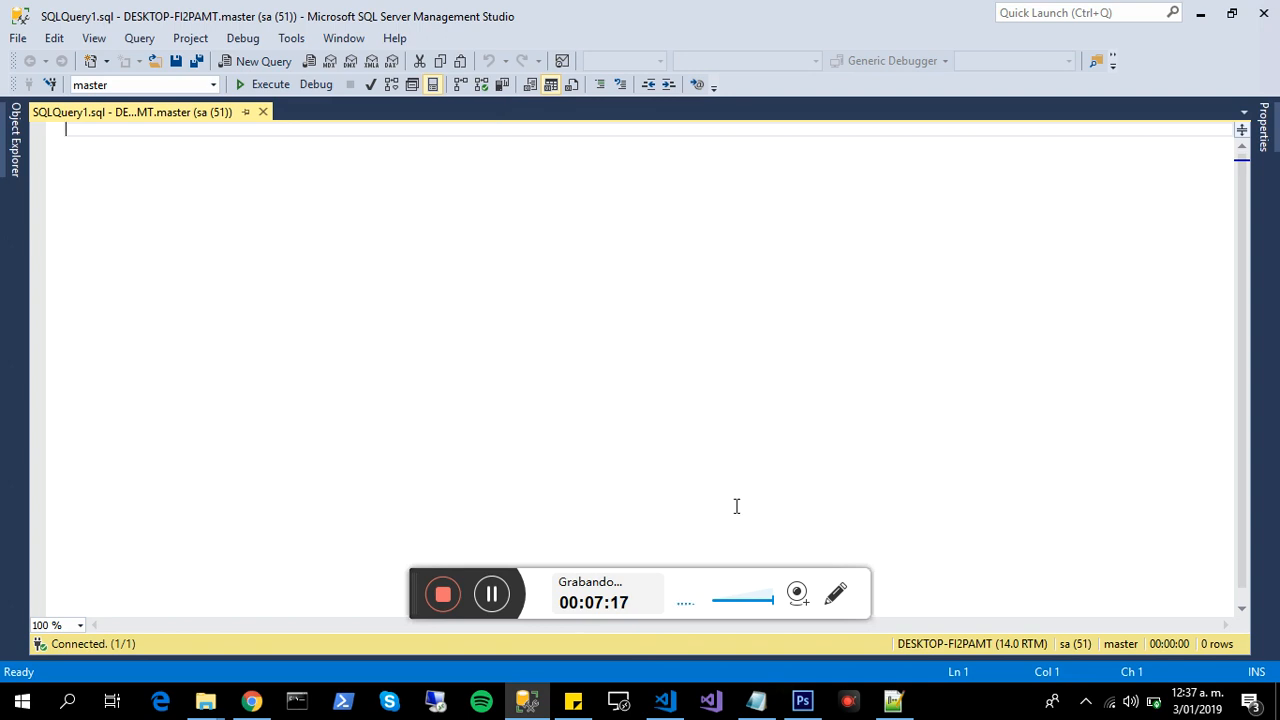
- Switch to Notepad++ and insert an empty line after LOG ON in CreateDatabase.sql
{"action": "left_click", "coordinate": [894, 704]}
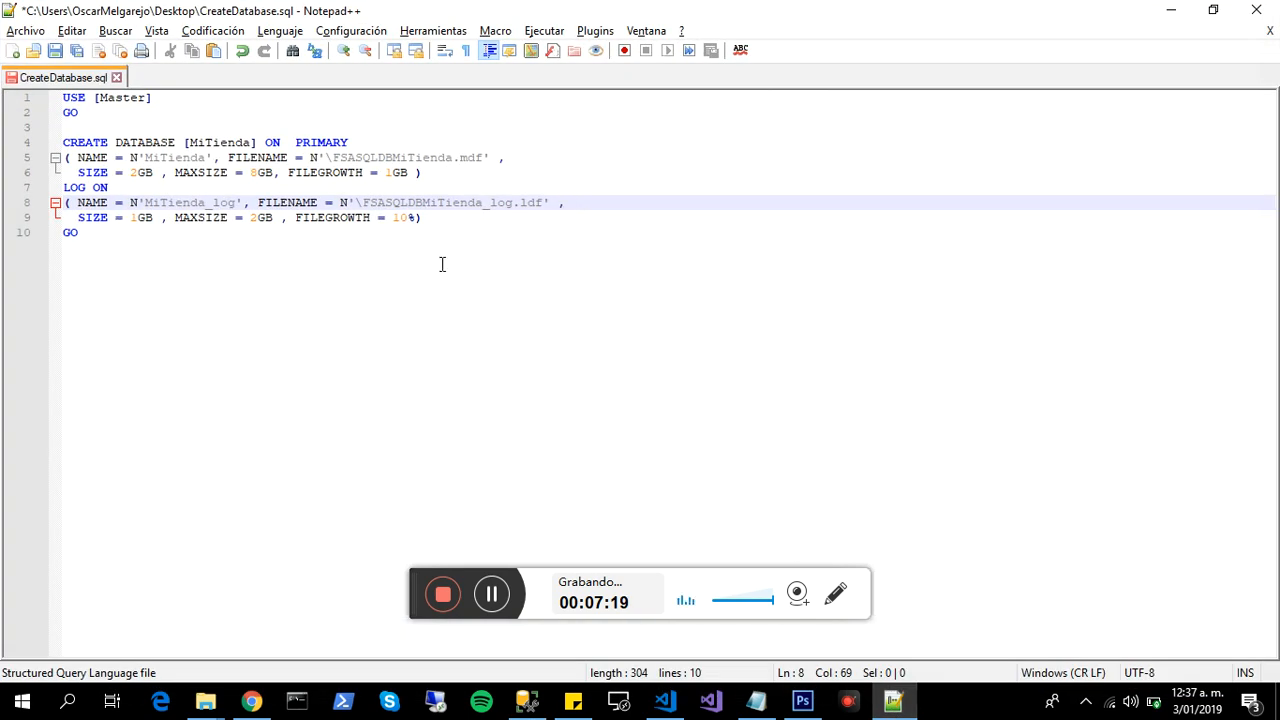
{"action": "left_click", "coordinate": [160, 186]}
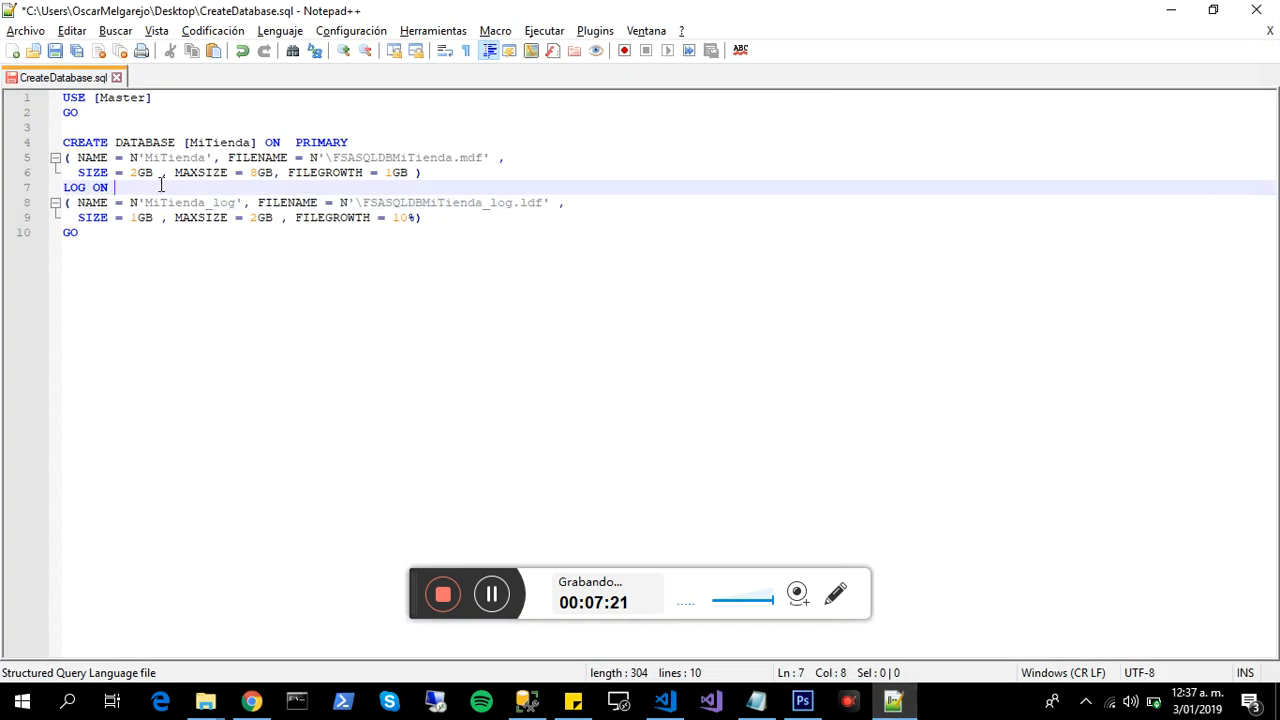
{"action": "key", "text": "Return"}
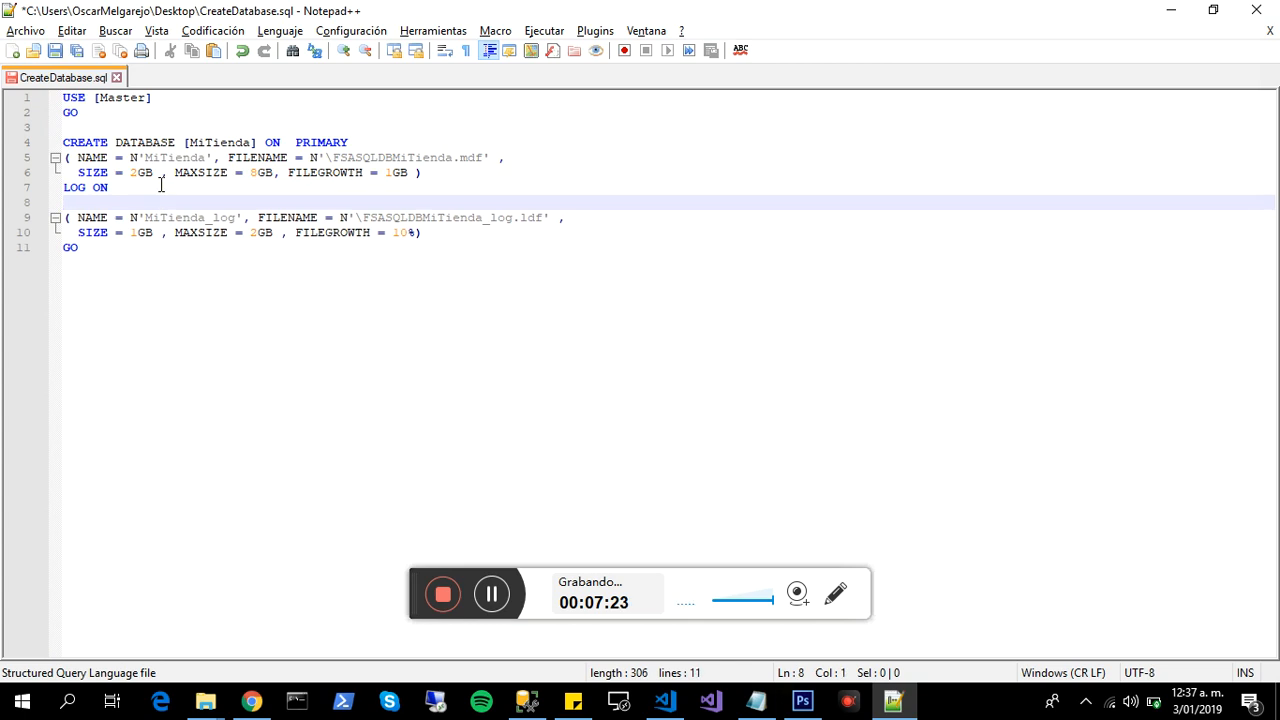
- Review the USE [Master] and CREATE DATABASE [MiTienda] statements and insert an empty line after ON PRIMARY
{"action": "left_click_drag", "start_coordinate": [78, 112], "coordinate": [56, 97]}
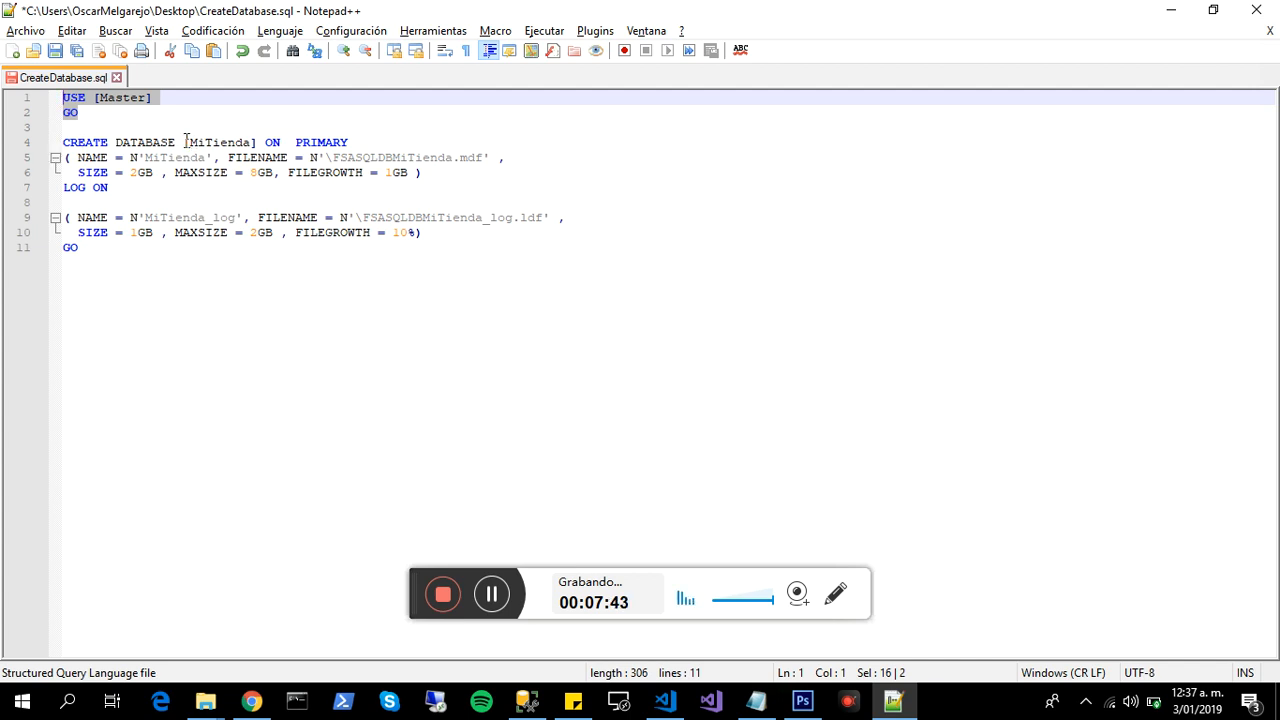
{"action": "left_click_drag", "start_coordinate": [185, 142], "coordinate": [355, 147]}
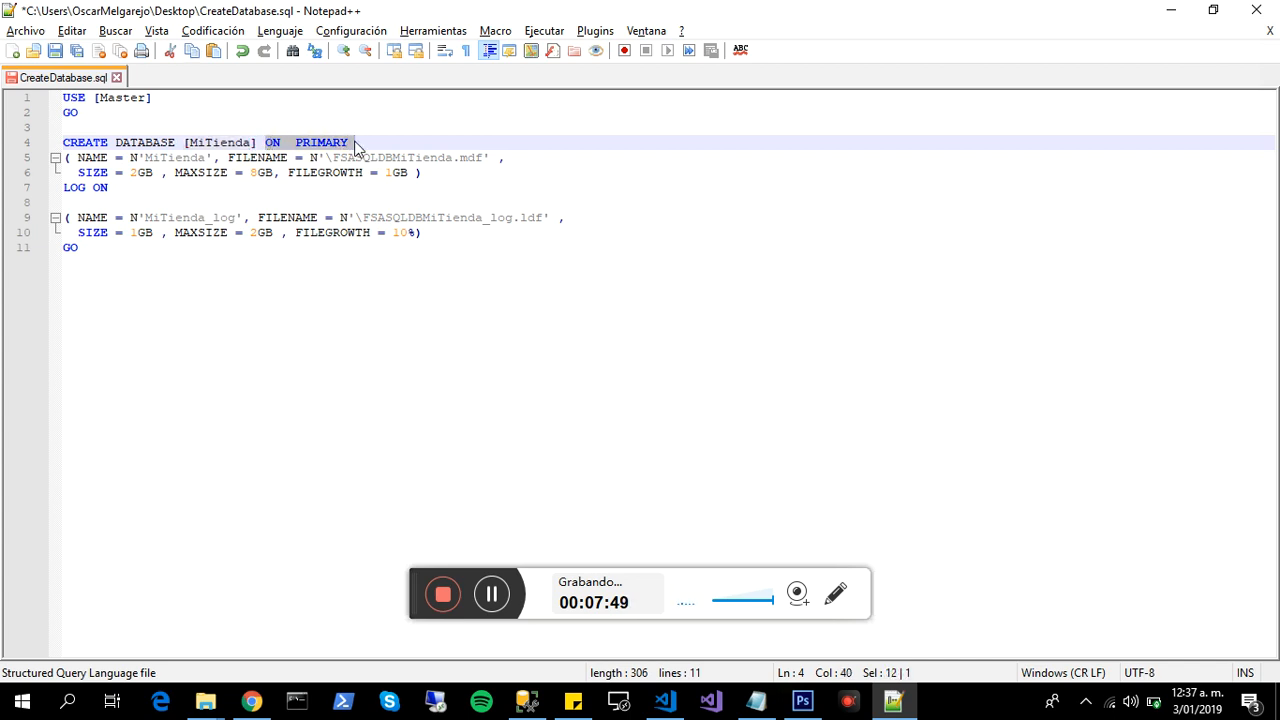
{"action": "left_click", "coordinate": [362, 142]}
{"action": "key", "text": "Return"}
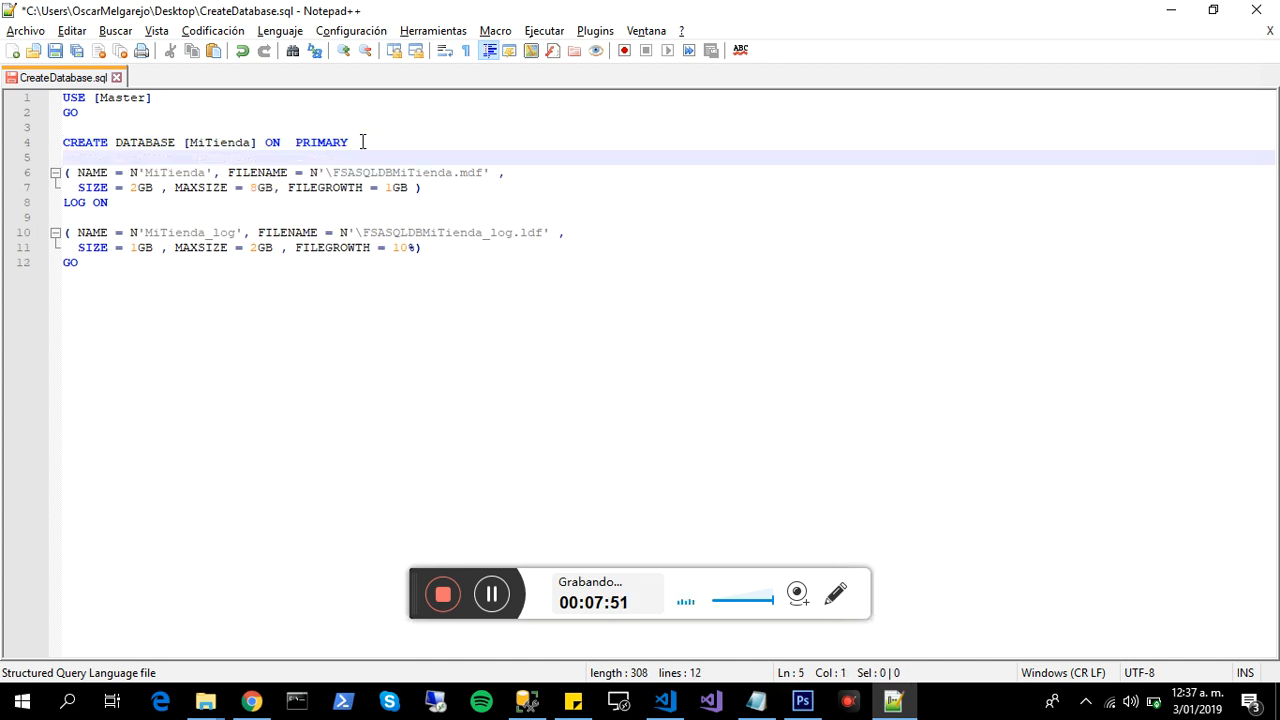
- Examine the primary data file definition in the script: its name, file name, size, maximum size and file growth
{"action": "left_click_drag", "start_coordinate": [118, 202], "coordinate": [30, 177]}
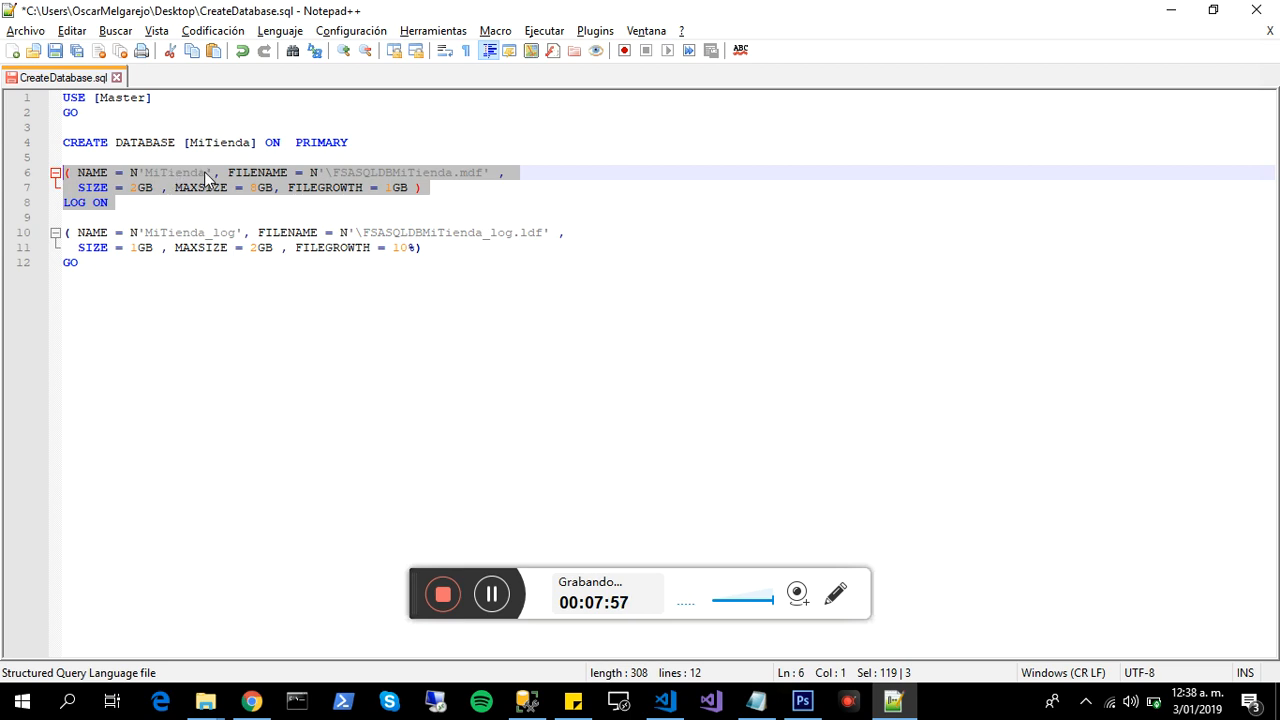
{"action": "left_click", "coordinate": [206, 172]}
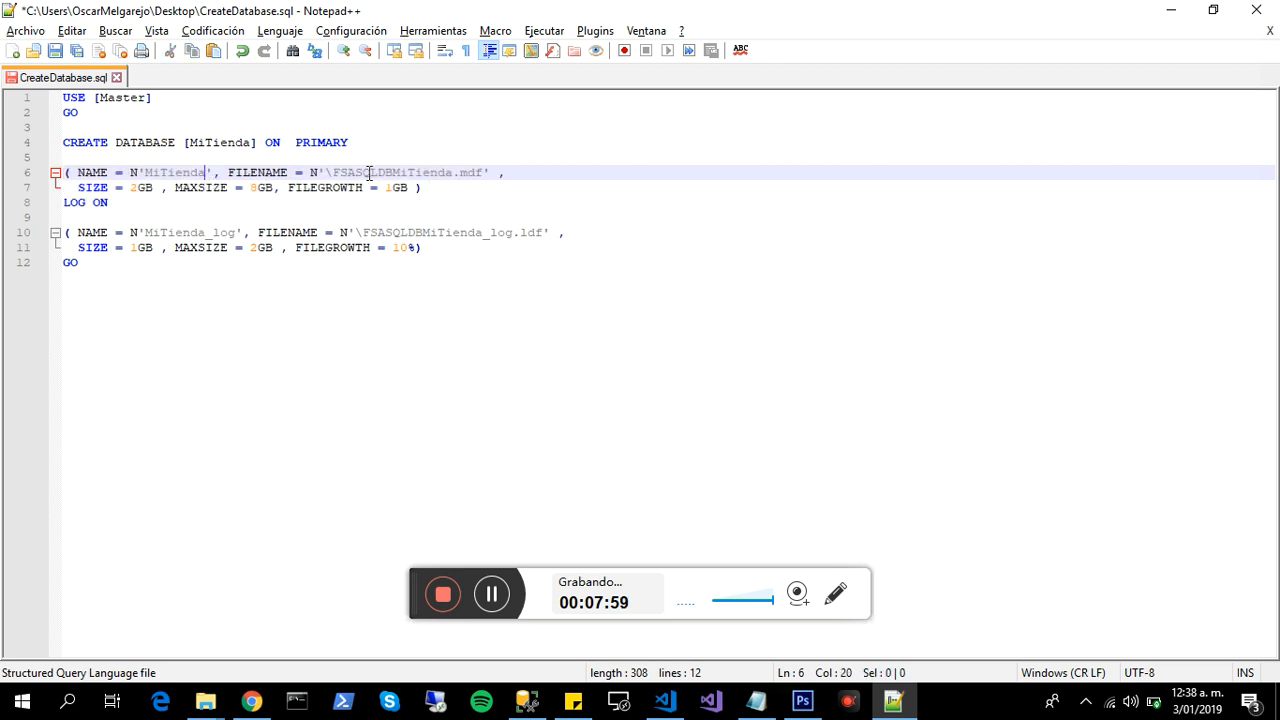
{"action": "left_click", "coordinate": [324, 173]}
{"action": "left_click_drag", "start_coordinate": [324, 173], "coordinate": [486, 174]}
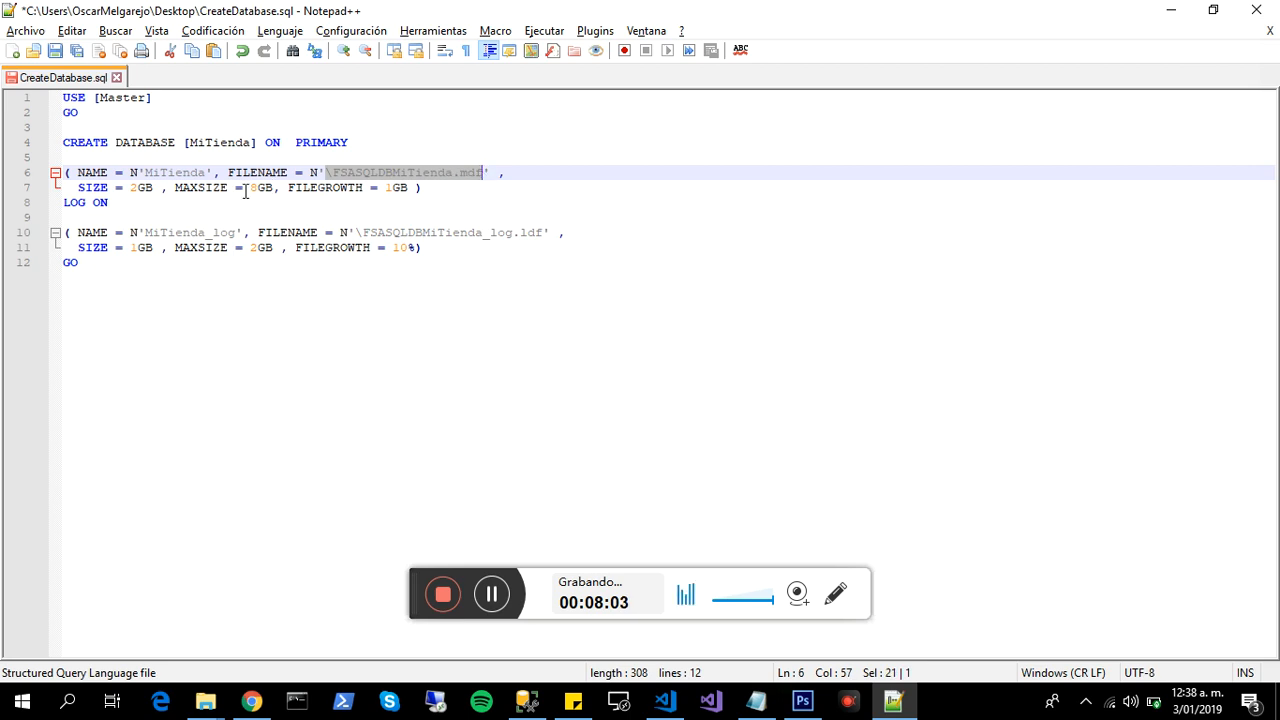
{"action": "left_click", "coordinate": [146, 187]}
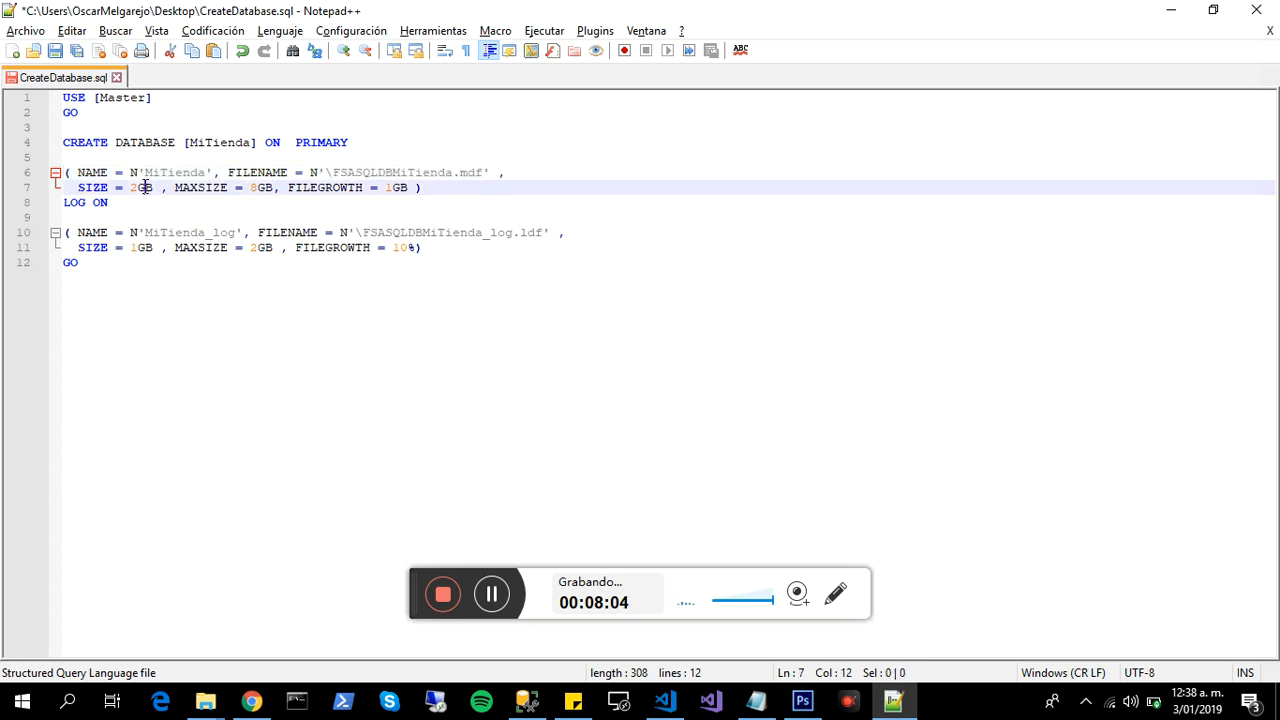
{"action": "left_click", "coordinate": [243, 189]}
{"action": "left_click_drag", "start_coordinate": [288, 188], "coordinate": [412, 190]}
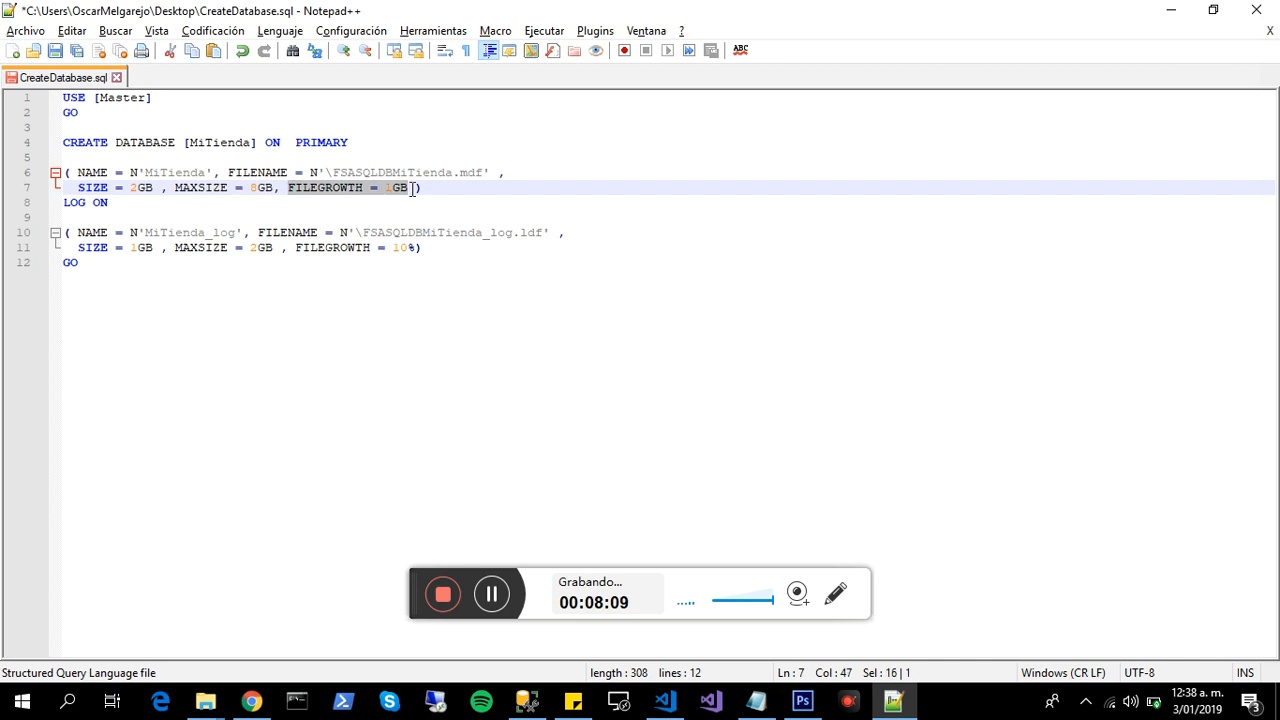
- Examine the log file definition in the script: its name, file name, size, maximum size and file growth
{"action": "double_click", "coordinate": [186, 236]}
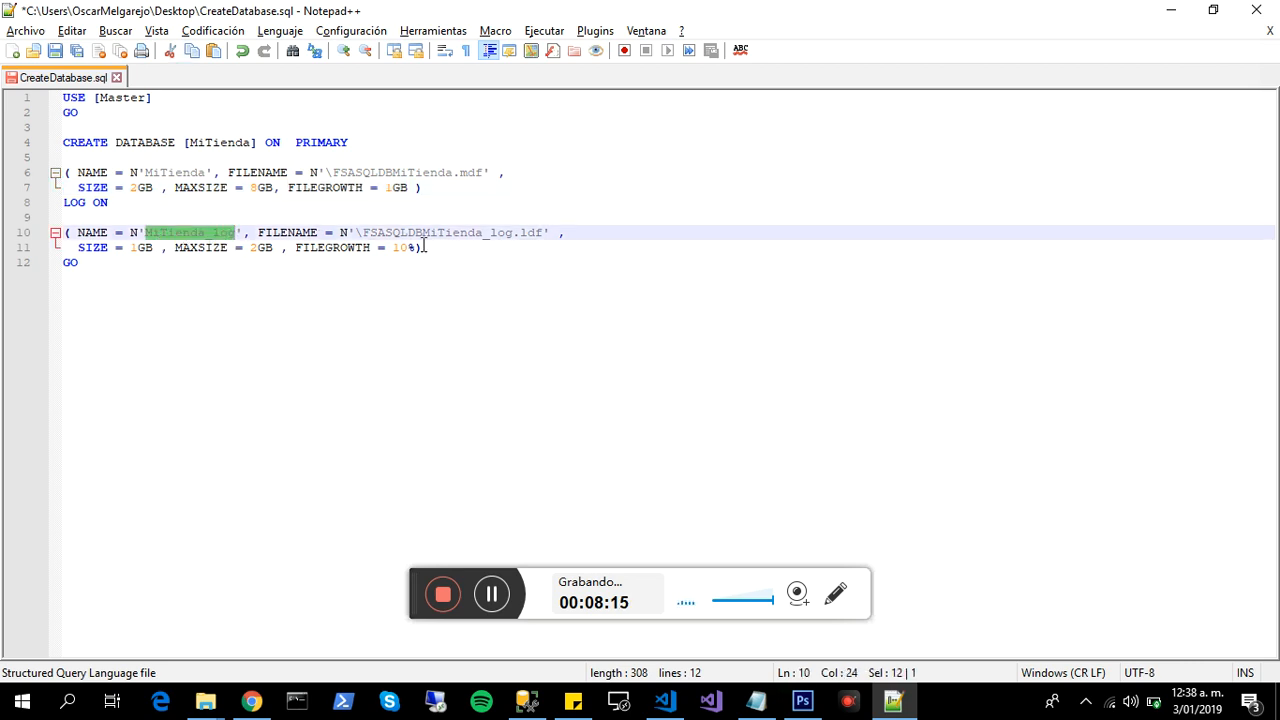
{"action": "double_click", "coordinate": [462, 236]}
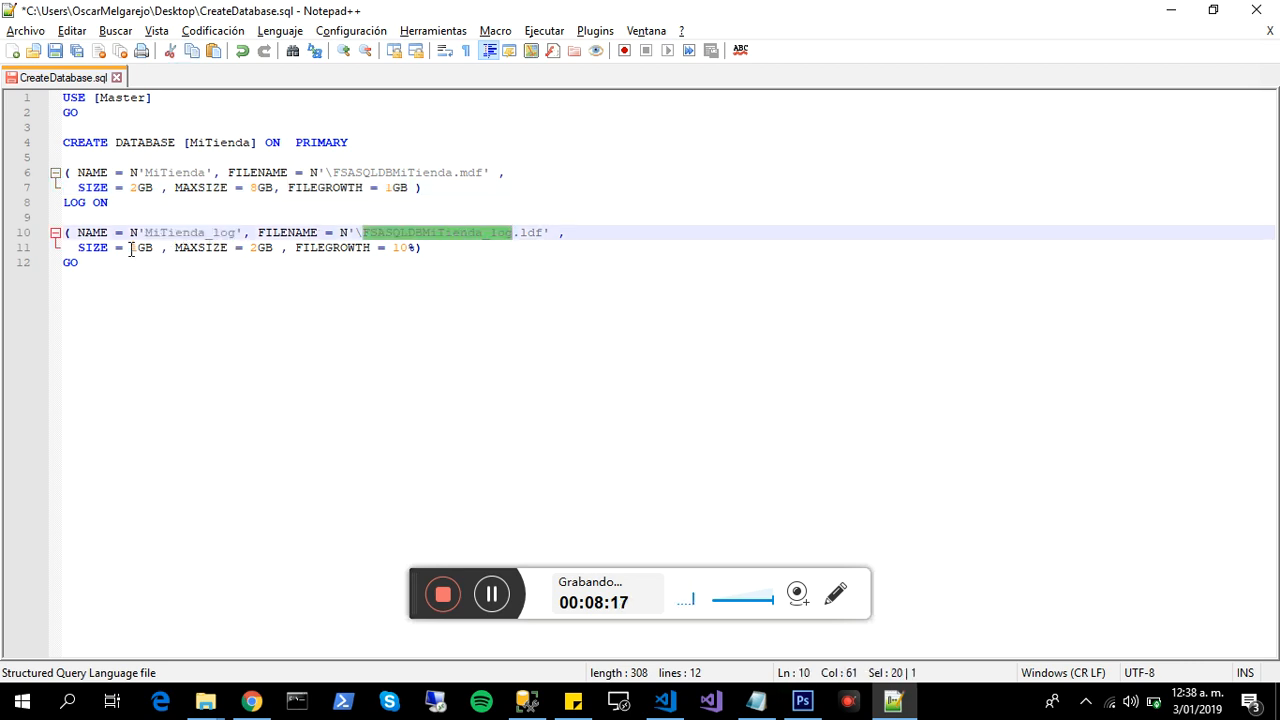
{"action": "left_click_drag", "start_coordinate": [131, 247], "coordinate": [157, 246]}
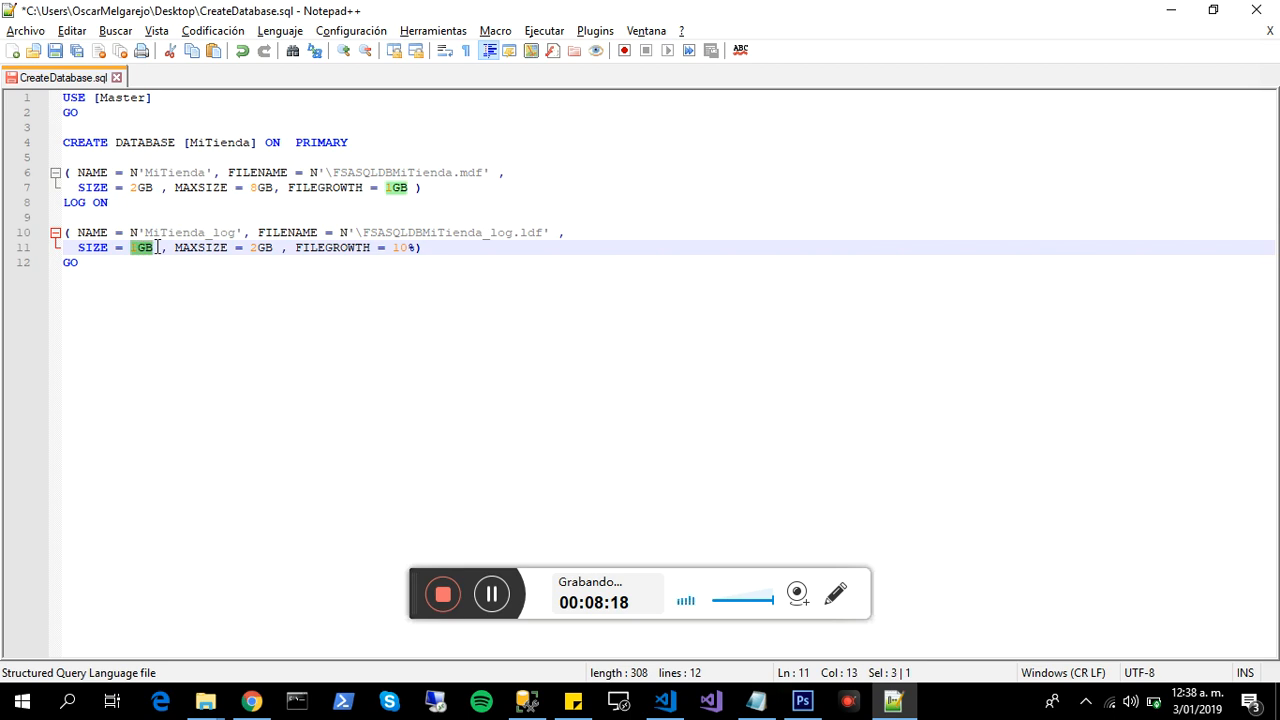
{"action": "double_click", "coordinate": [261, 247]}
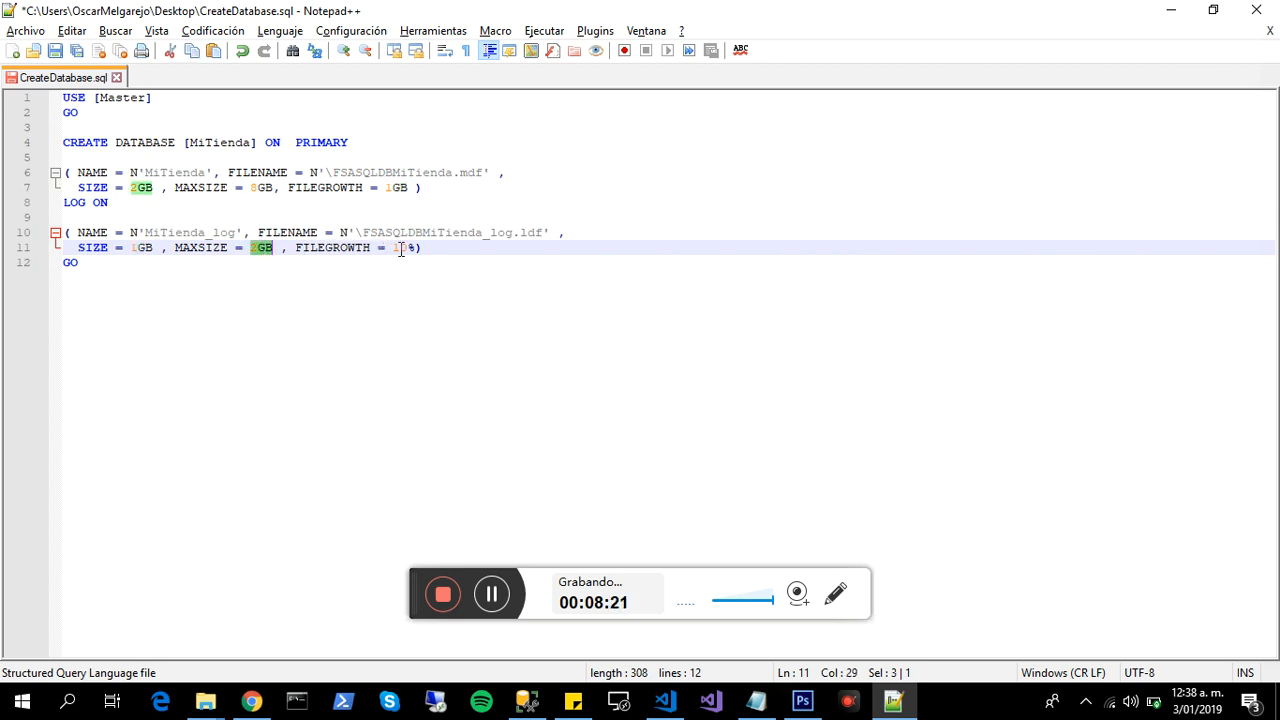
{"action": "left_click_drag", "start_coordinate": [393, 247], "coordinate": [412, 250]}
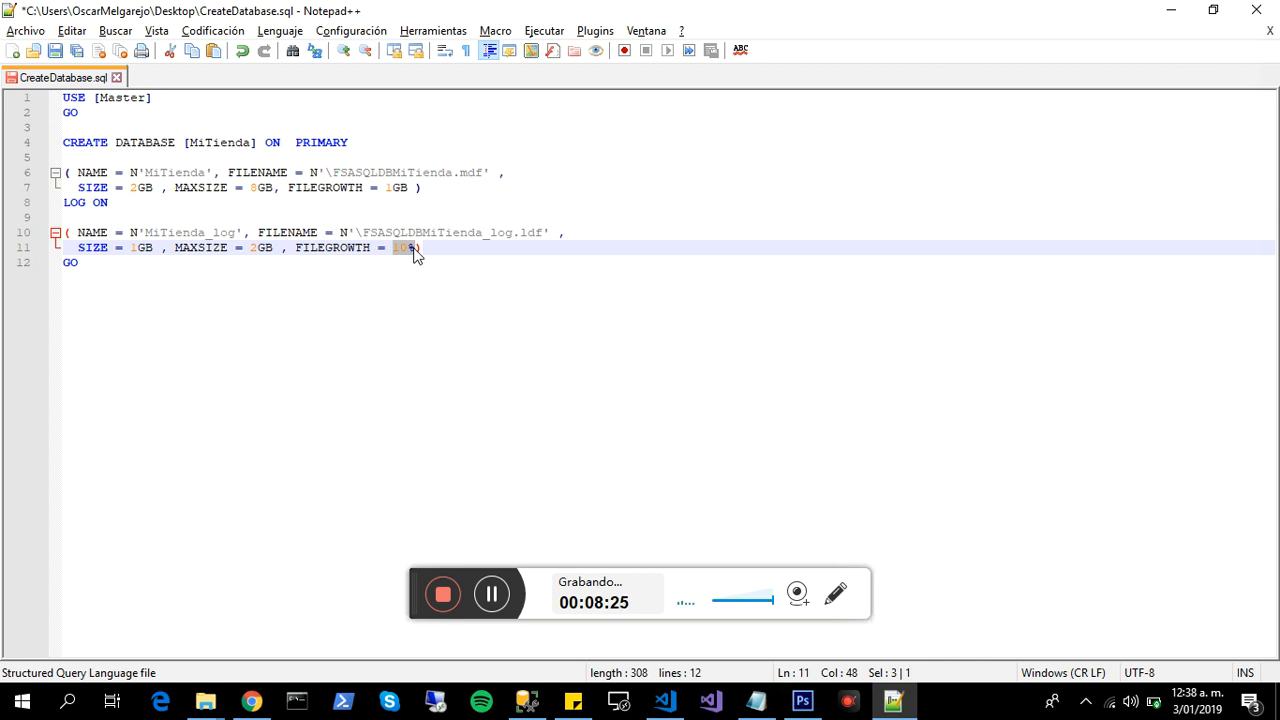
- Switch back to SQL Server Management Studio and pin the Object Explorer open beside the query window
{"action": "left_click", "coordinate": [1174, 9]}
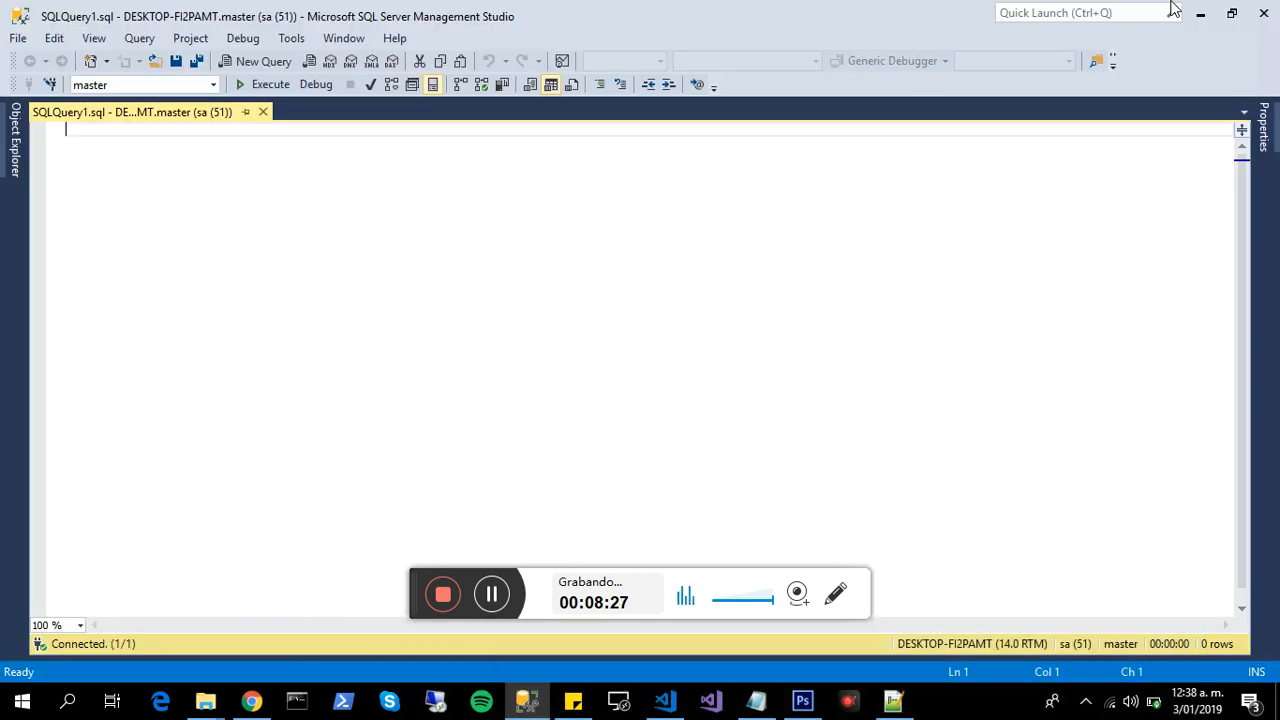
{"action": "left_click", "coordinate": [15, 138]}
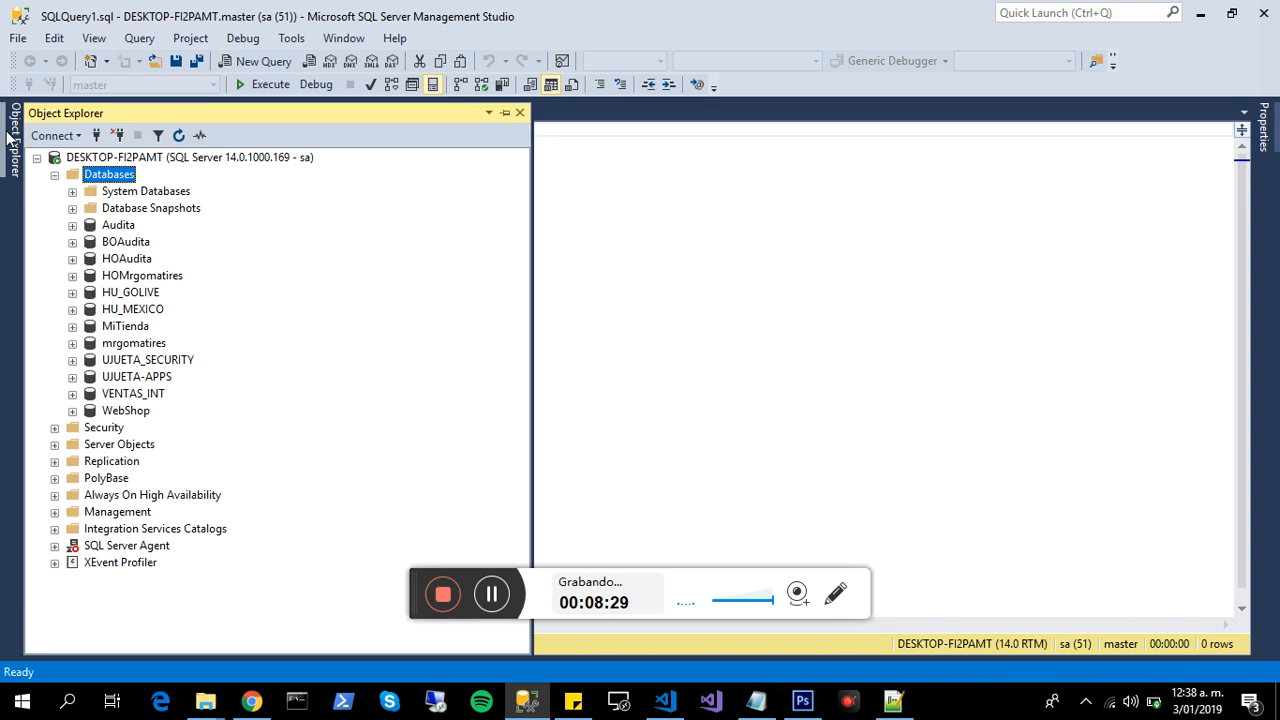
{"action": "left_click", "coordinate": [508, 114]}
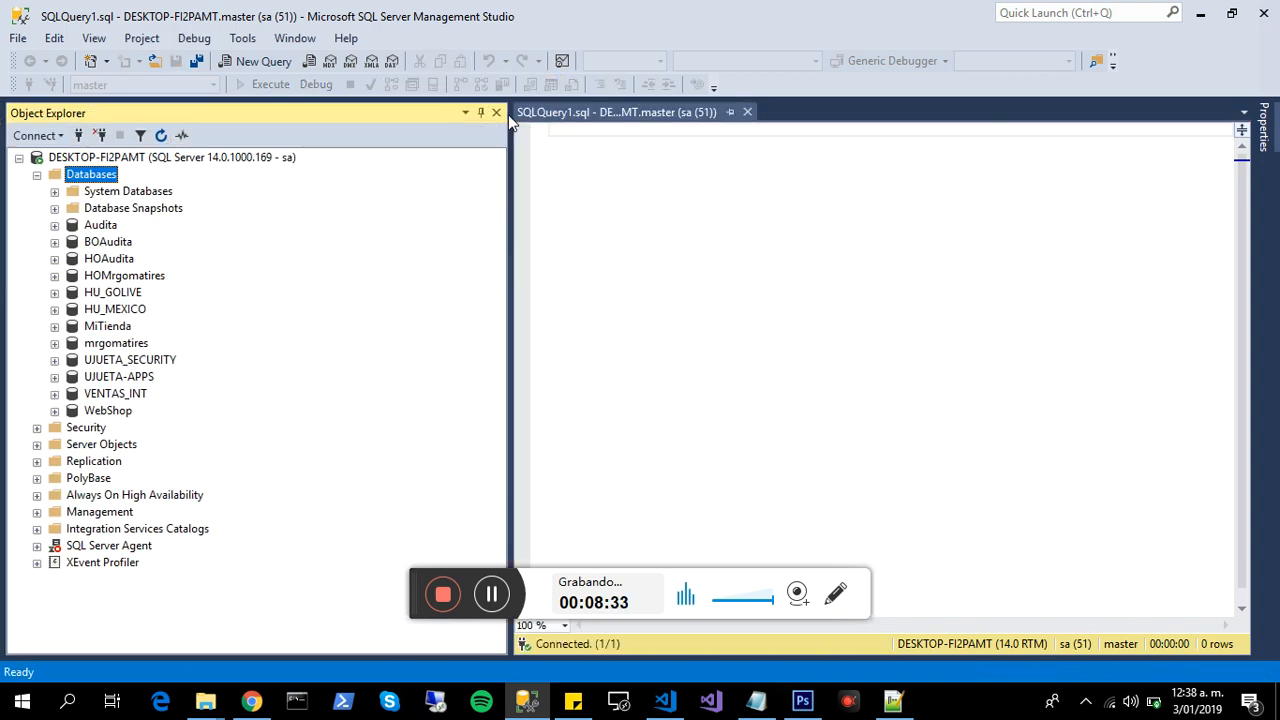